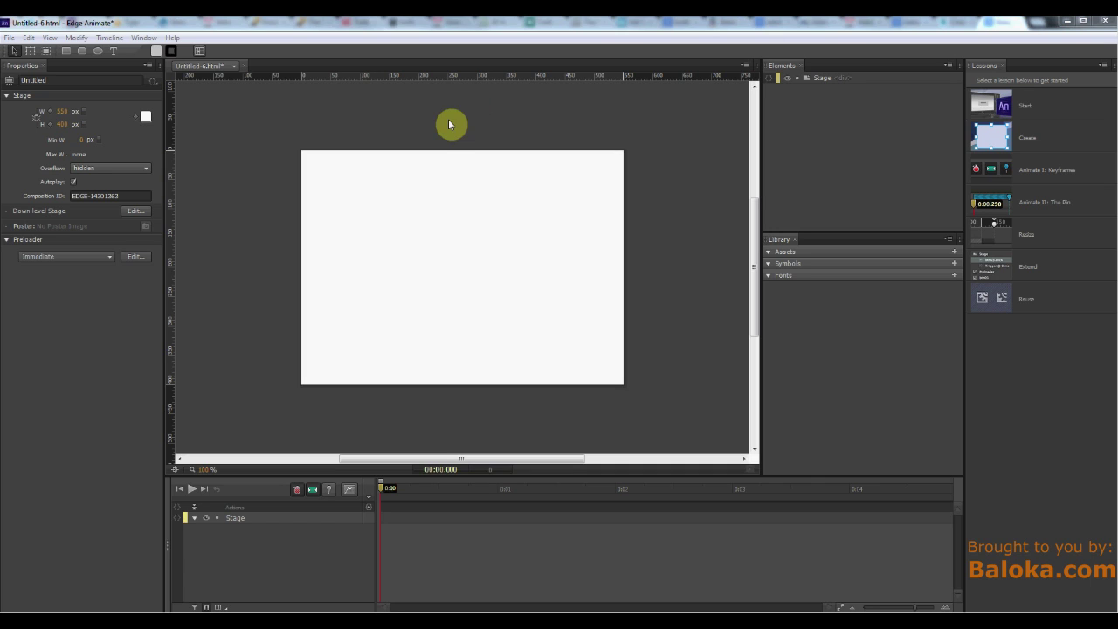
Set the stage width to 960 px and height to 640 px.
{"action": "left_click", "coordinate": [62, 124]}
{"action": "key", "text": "Return"}
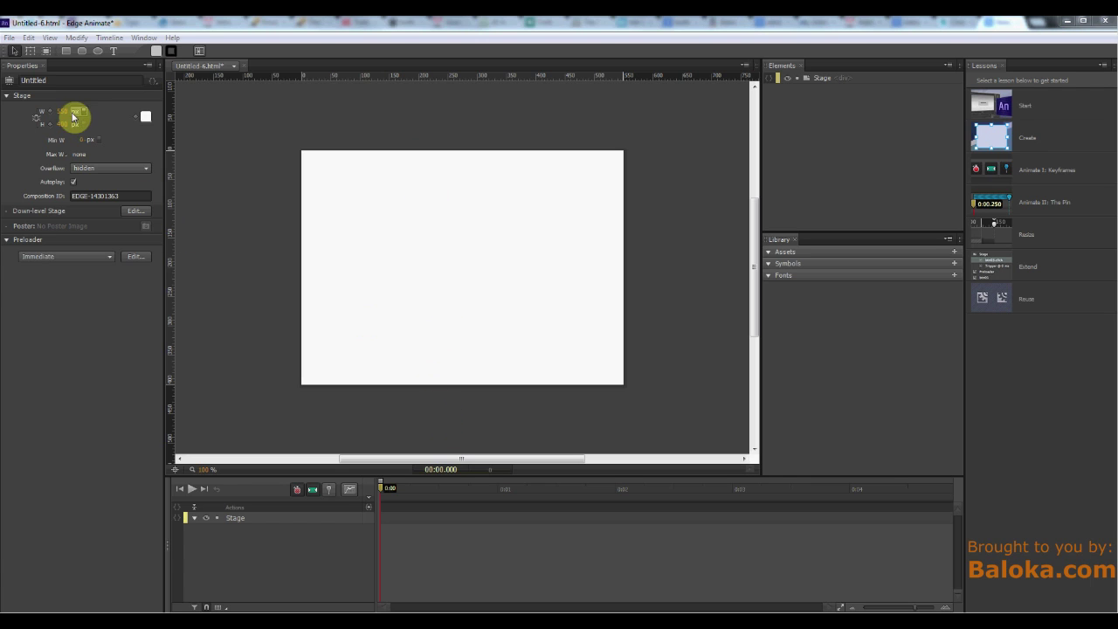
{"action": "left_click_drag", "start_coordinate": [63, 110], "coordinate": [255, 121]}
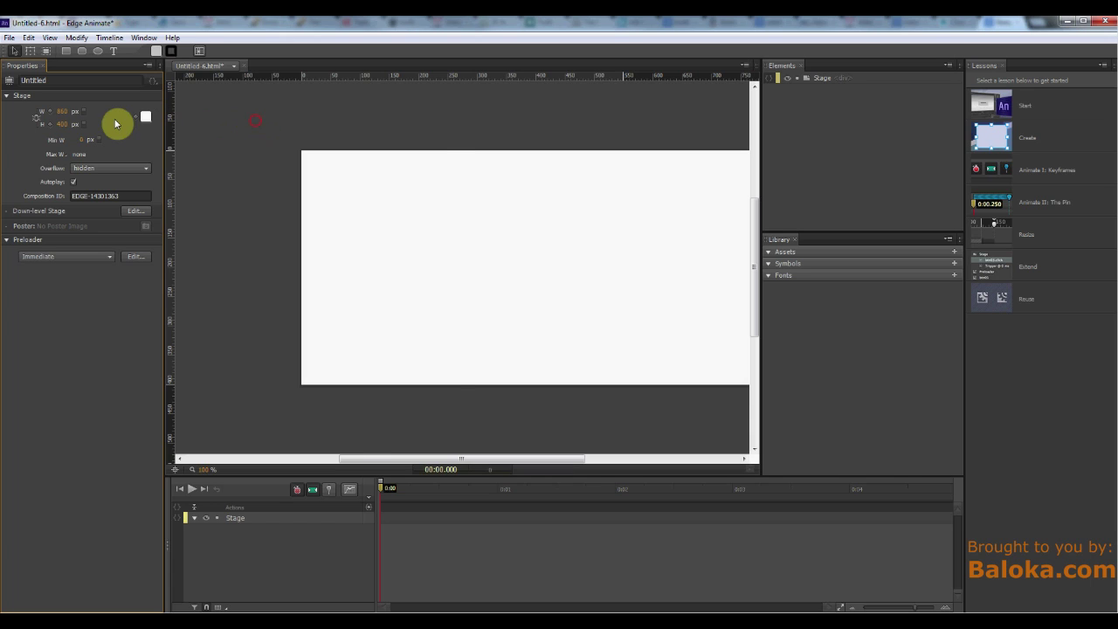
{"action": "left_click", "coordinate": [65, 111]}
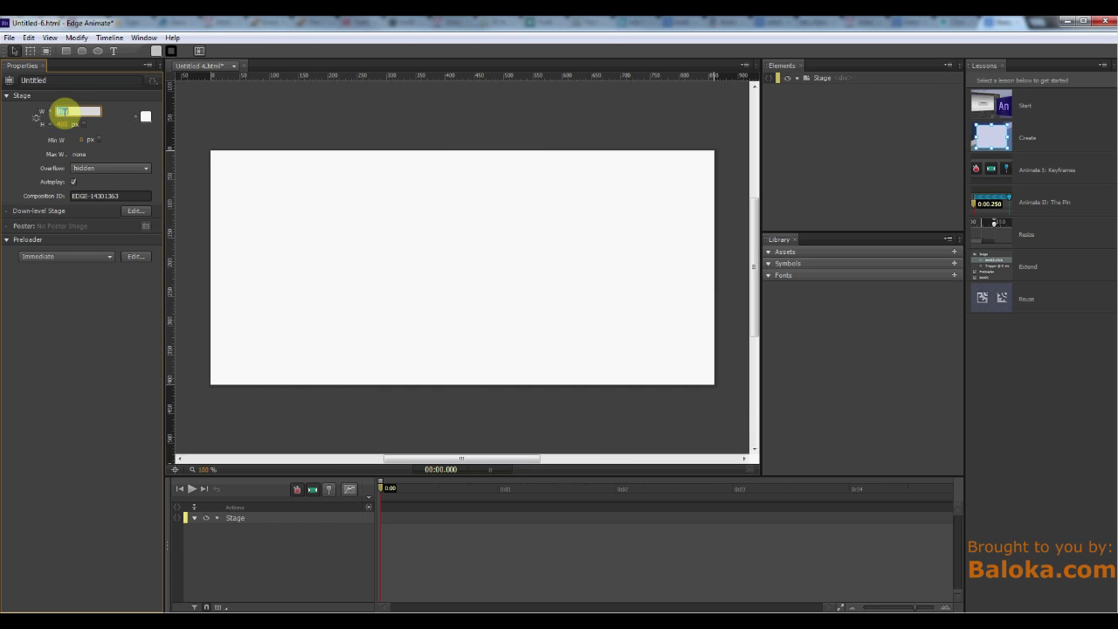
{"action": "type", "text": "960"}
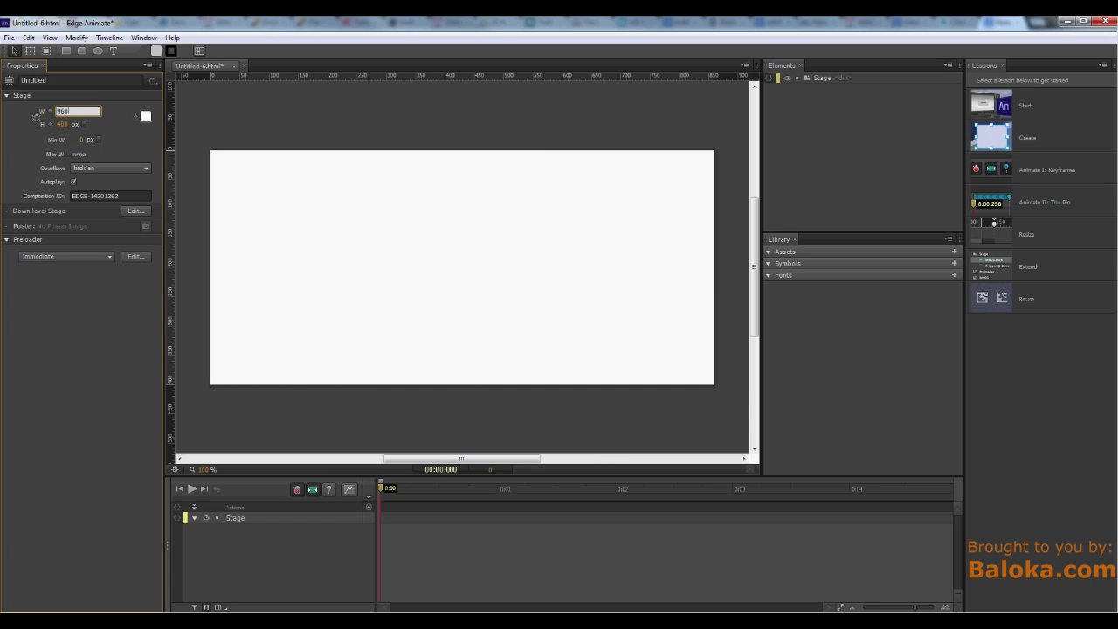
{"action": "left_click", "coordinate": [63, 124]}
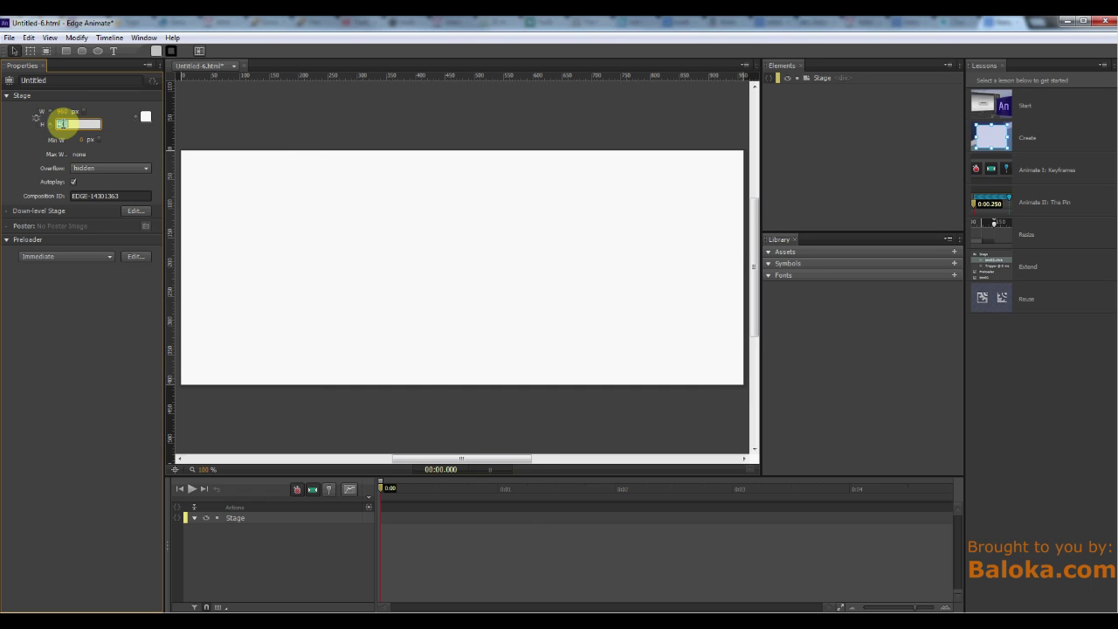
{"action": "type", "text": "640"}
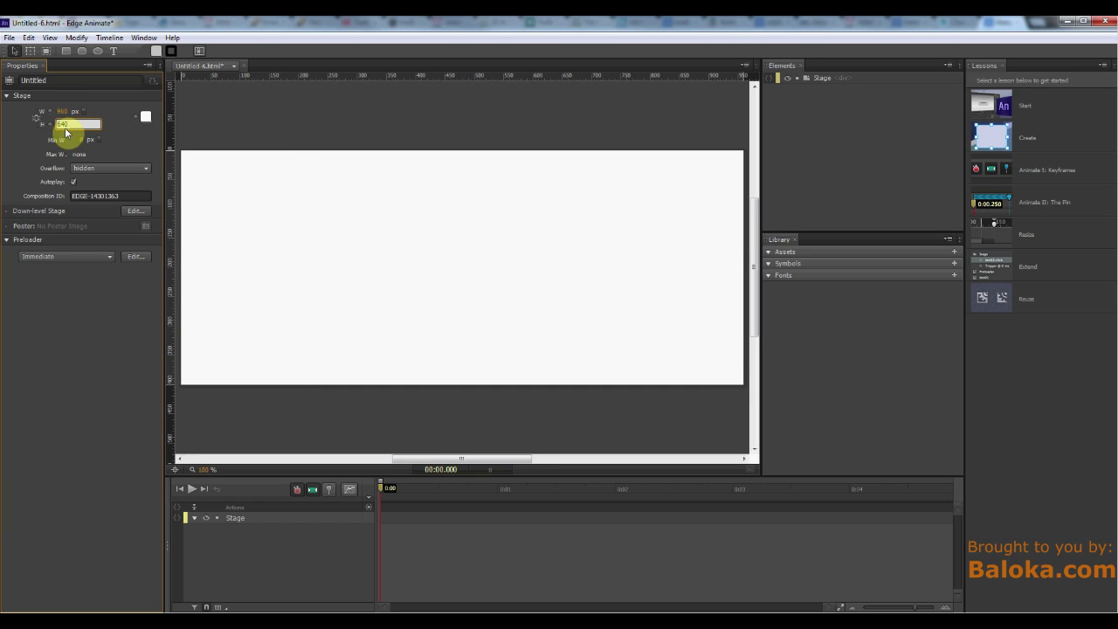
{"action": "left_click", "coordinate": [231, 200]}
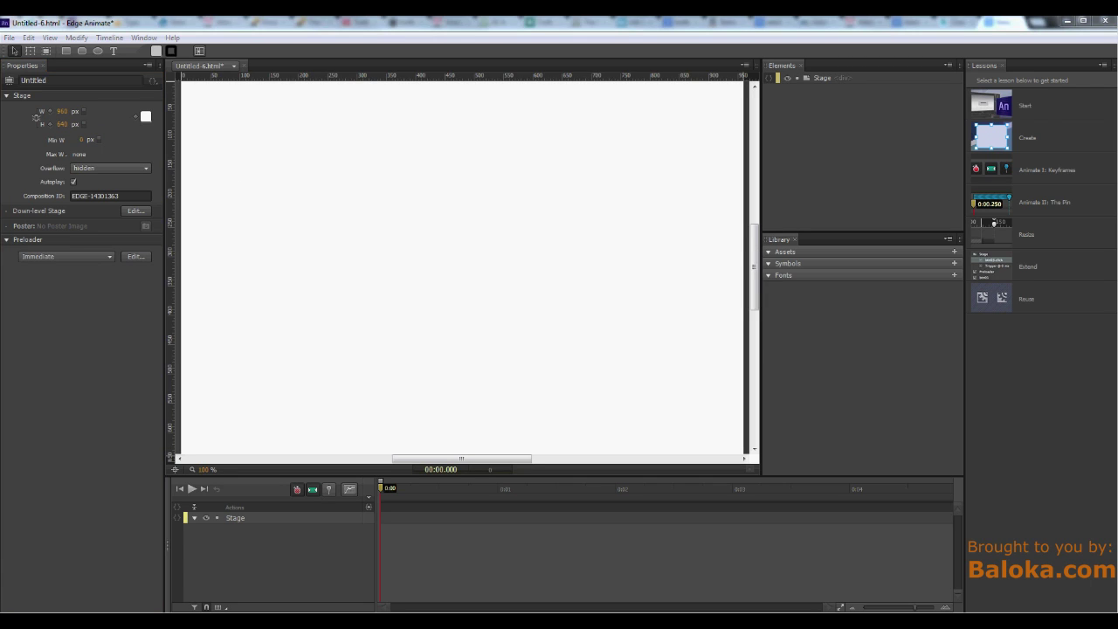
{"action": "key", "text": "alt+Tab"}
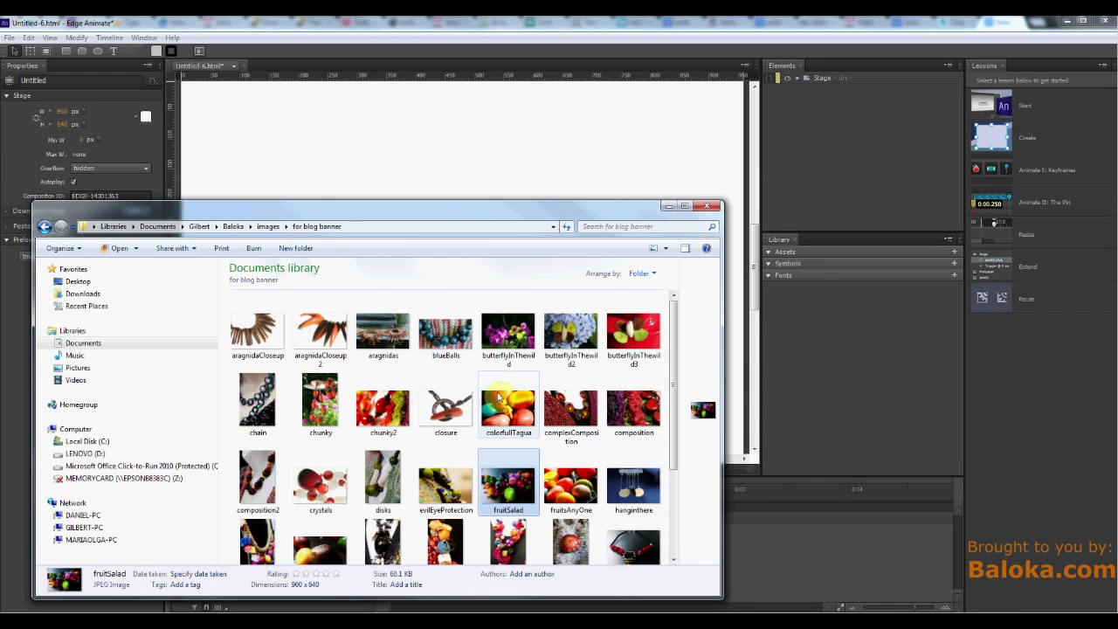
Drag butterflyInThewild and fruitSalad onto the stage and minimize the image folder window.
{"action": "left_click_drag", "start_coordinate": [507, 332], "coordinate": [301, 153]}
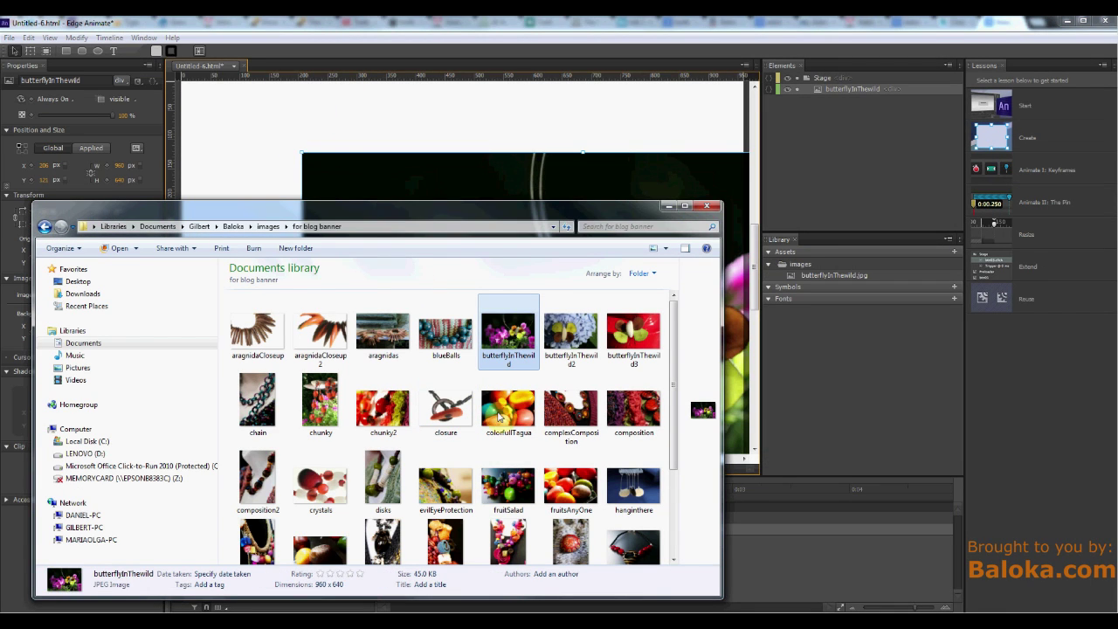
{"action": "left_click_drag", "start_coordinate": [511, 492], "coordinate": [329, 170]}
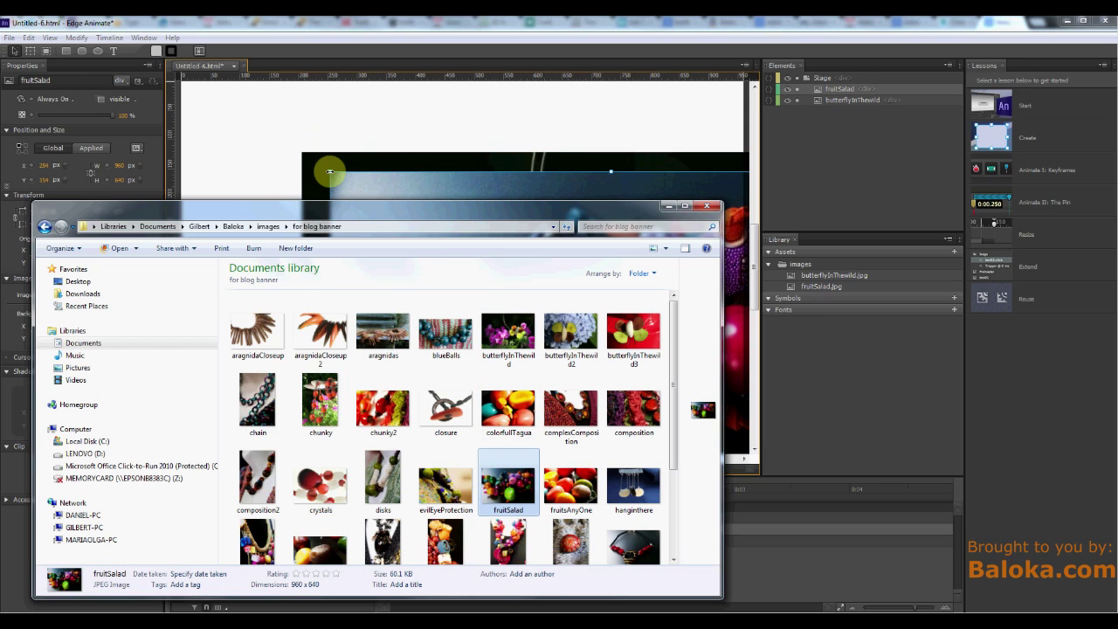
{"action": "left_click", "coordinate": [668, 206]}
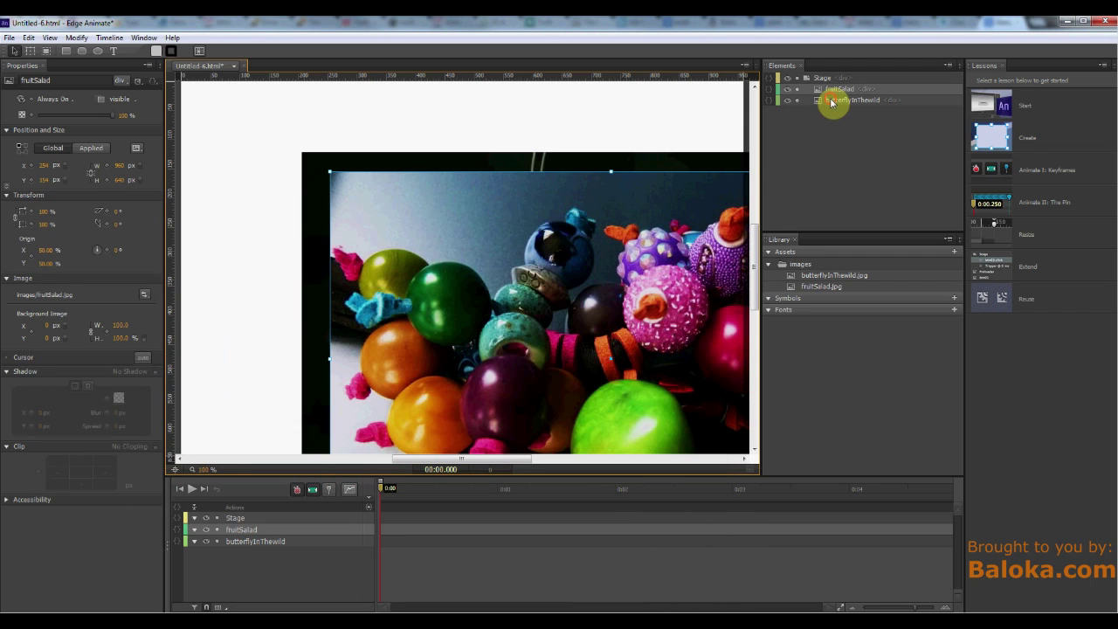
{"action": "left_click", "coordinate": [826, 103]}
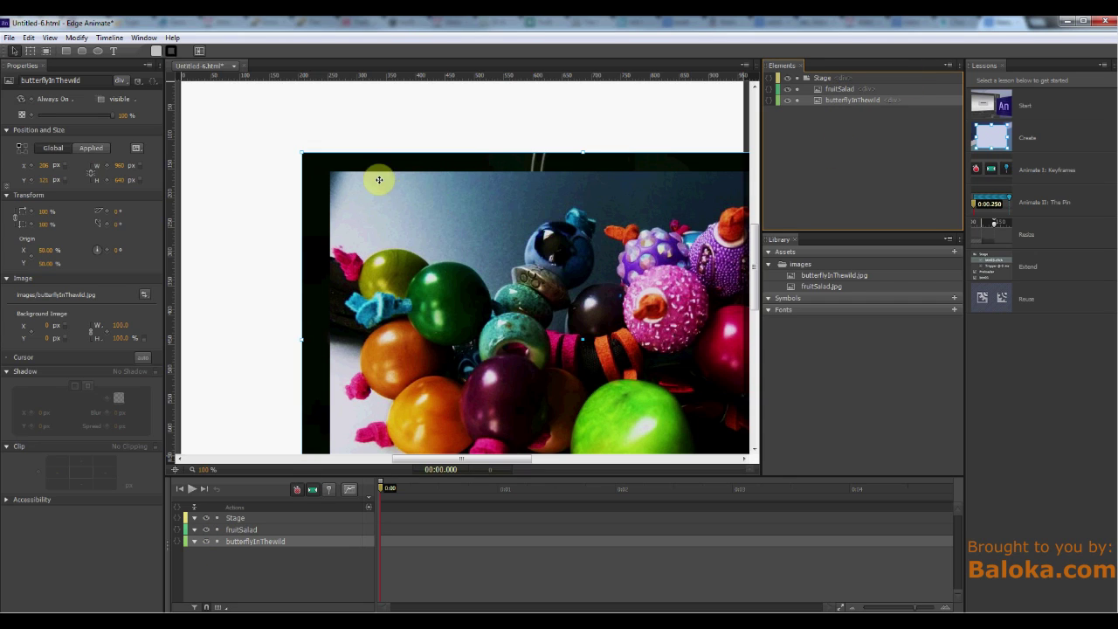
Move both butterflyInThewild and fruitSalad to X 0, Y 0 so each fills the stage.
{"action": "left_click_drag", "start_coordinate": [340, 142], "coordinate": [247, 108]}
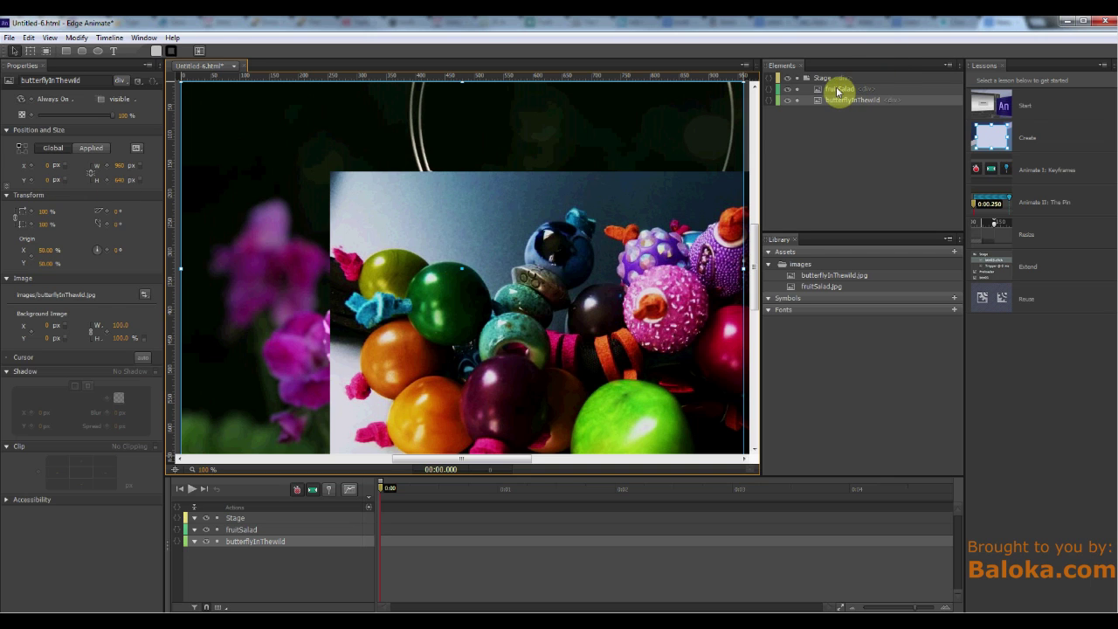
{"action": "left_click", "coordinate": [837, 91]}
{"action": "left_click_drag", "start_coordinate": [552, 302], "coordinate": [423, 227]}
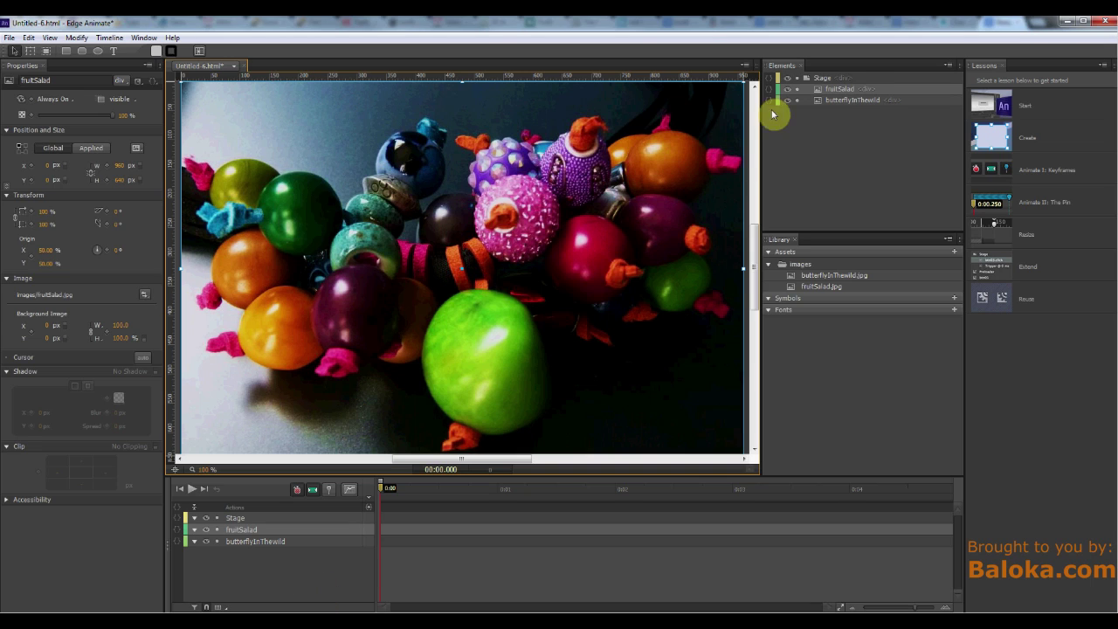
{"action": "left_click", "coordinate": [840, 91]}
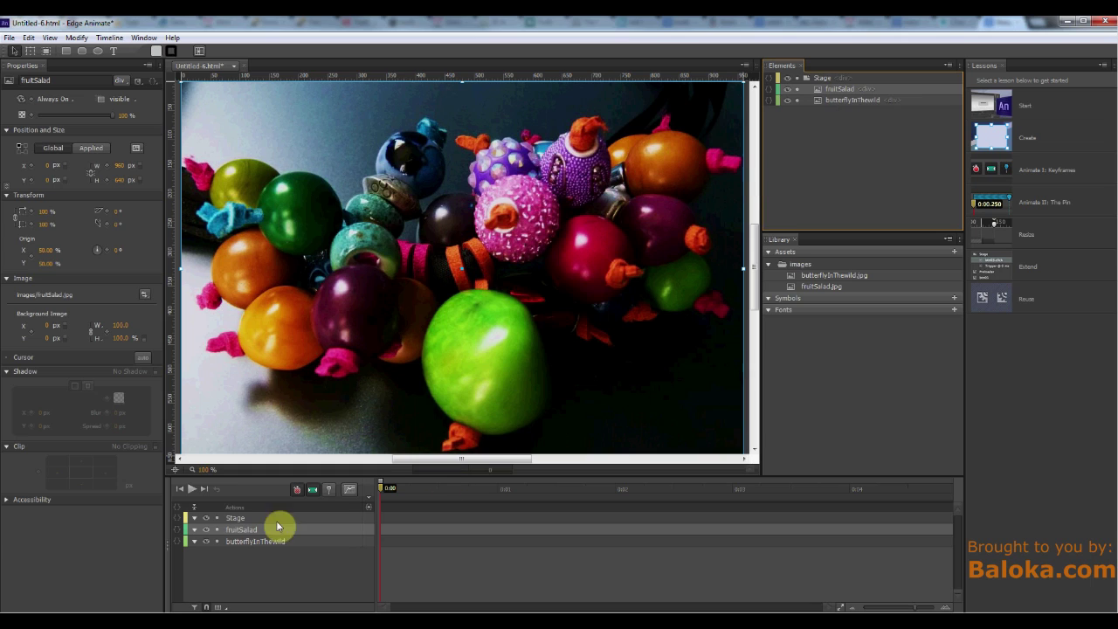
{"action": "left_click", "coordinate": [234, 531]}
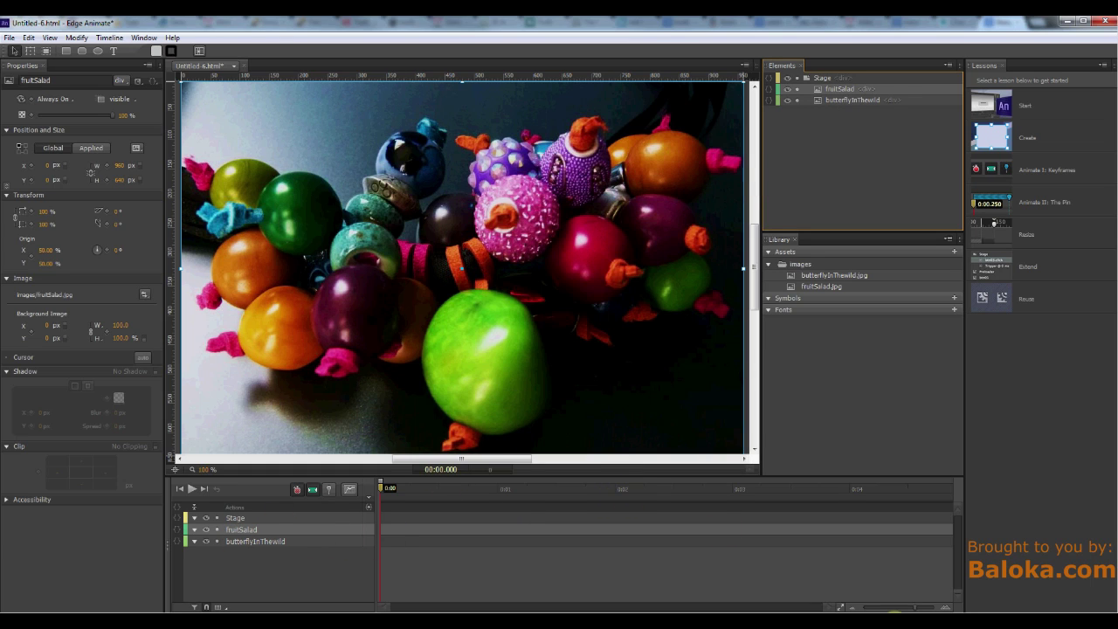
At 5 seconds, keyframe fruitSalad's Left at 960 px, off the right edge of the stage.
{"action": "left_click_drag", "start_coordinate": [915, 609], "coordinate": [900, 609]}
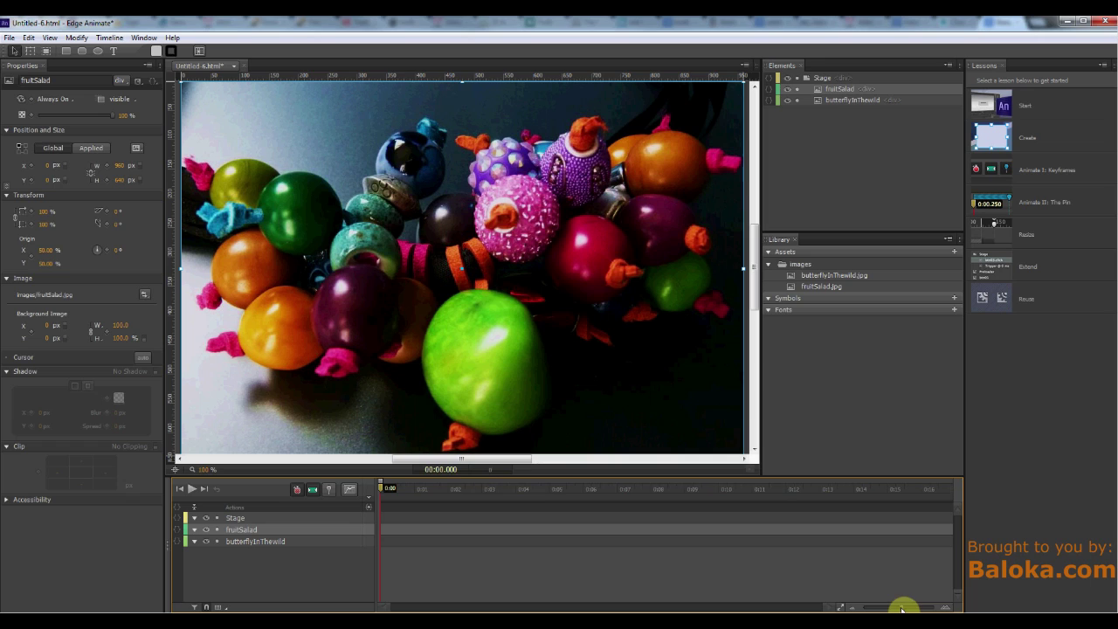
{"action": "left_click", "coordinate": [548, 489]}
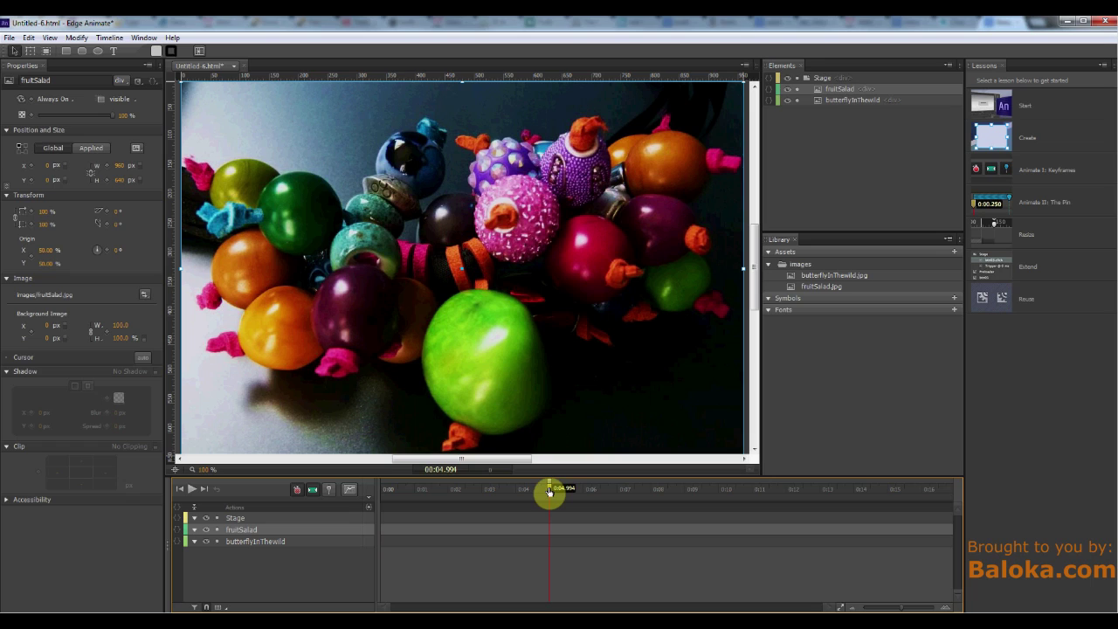
{"action": "left_click_drag", "start_coordinate": [549, 490], "coordinate": [557, 491]}
{"action": "left_click", "coordinate": [550, 493]}
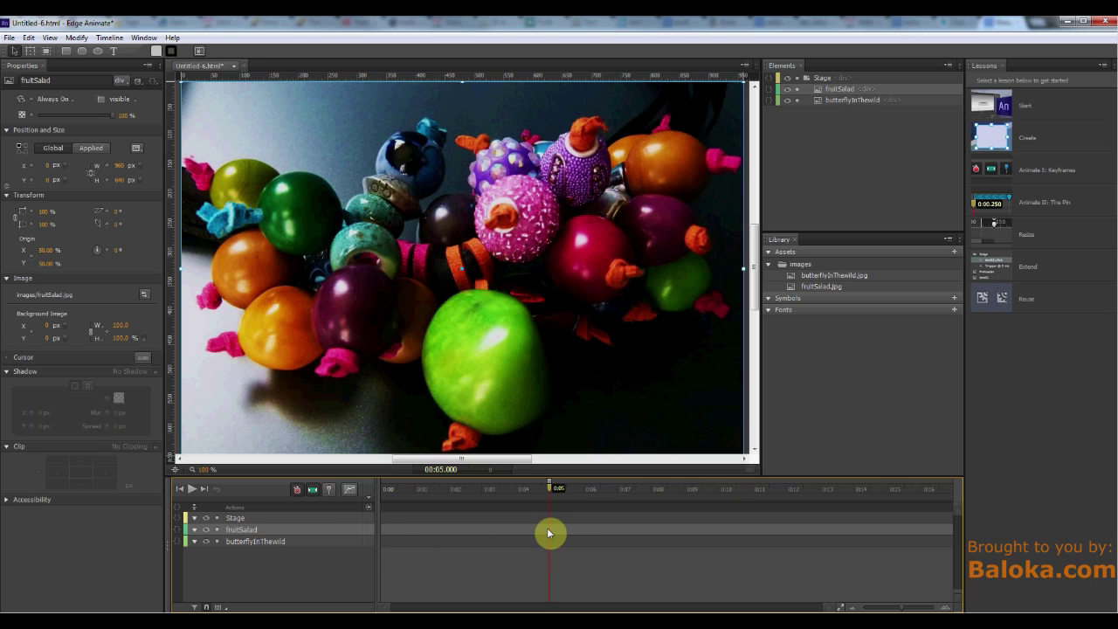
{"action": "left_click", "coordinate": [33, 170]}
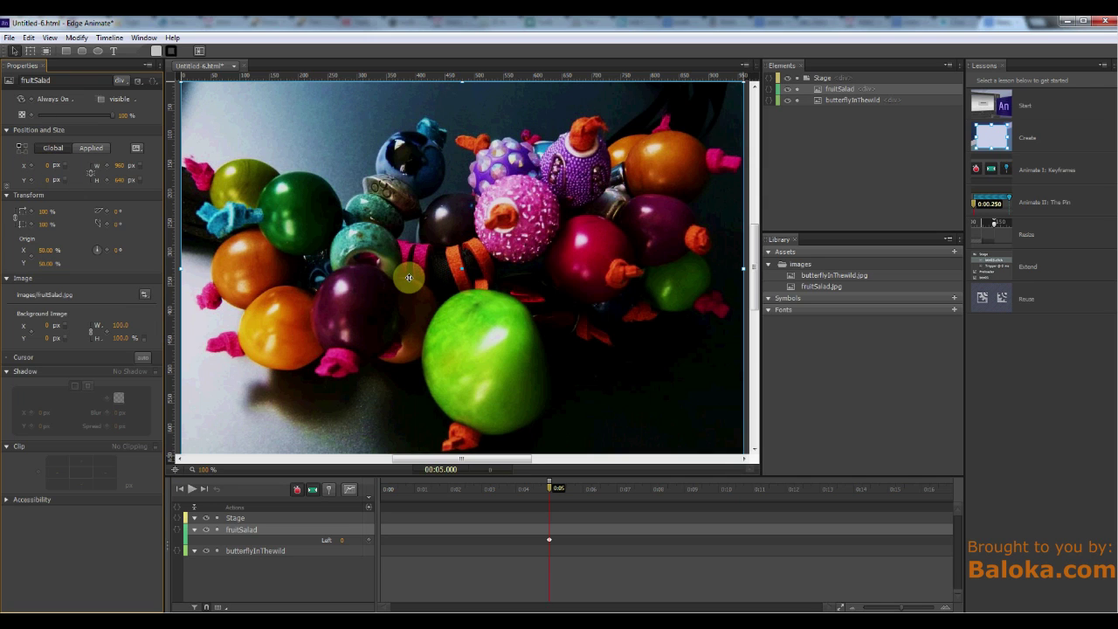
{"action": "left_click_drag", "start_coordinate": [409, 277], "coordinate": [968, 275]}
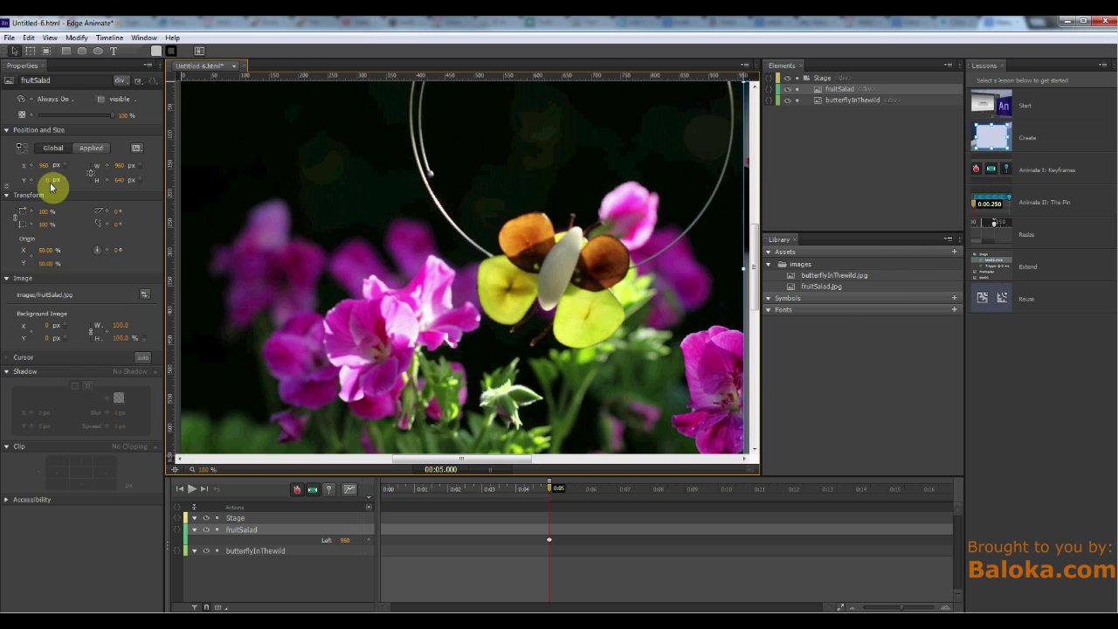
Add a 7-second keyframe setting Left back to 0 px and scrub to preview the slide.
{"action": "left_click", "coordinate": [618, 491]}
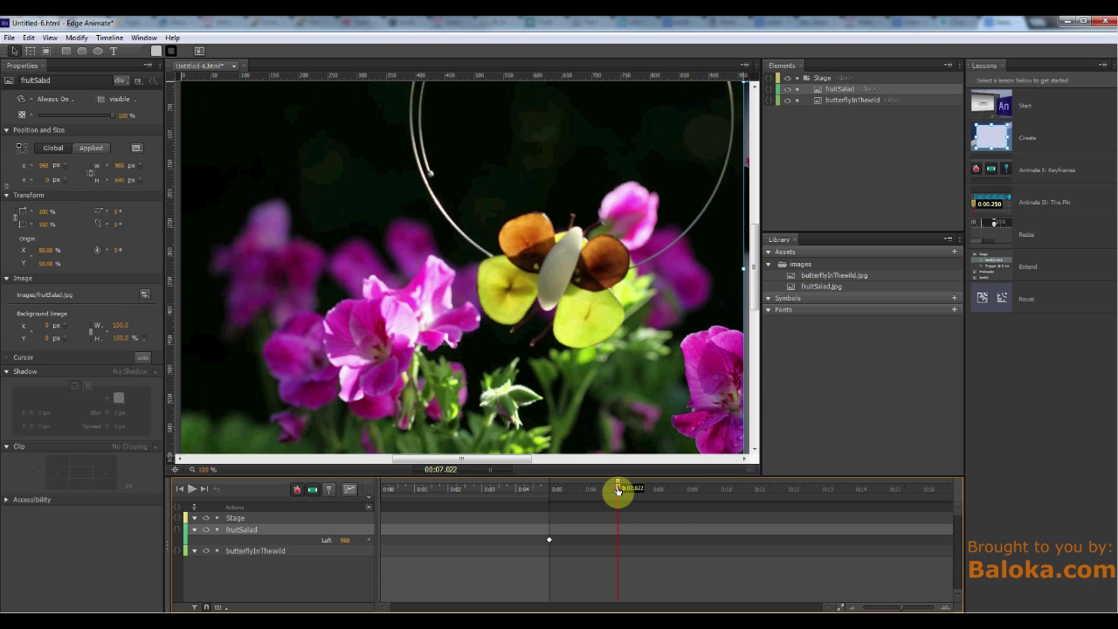
{"action": "left_click", "coordinate": [33, 167]}
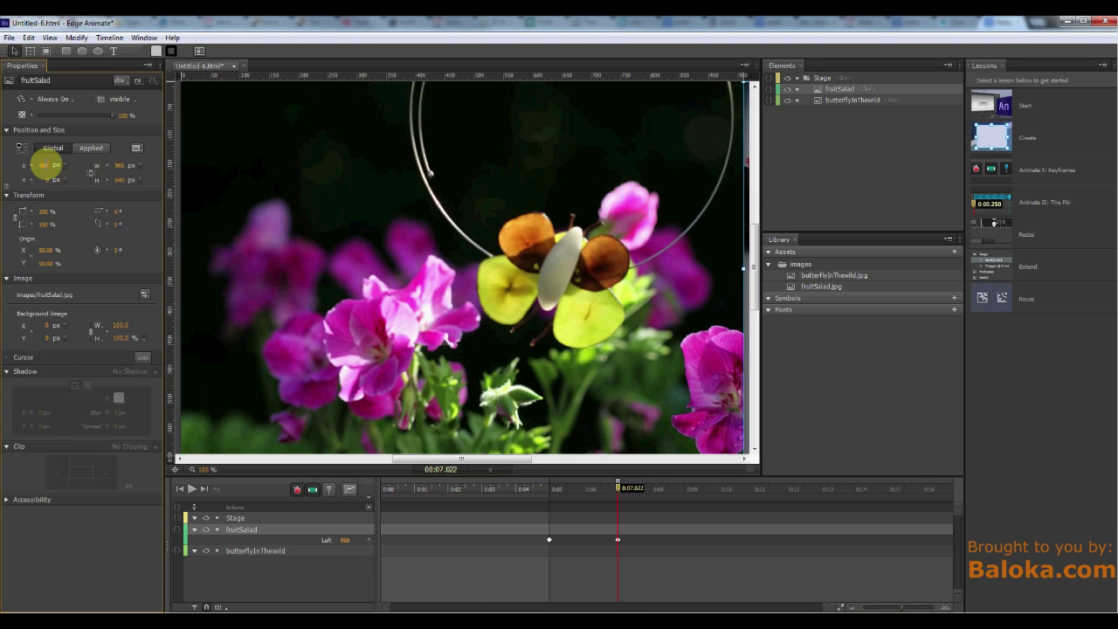
{"action": "left_click", "coordinate": [43, 165]}
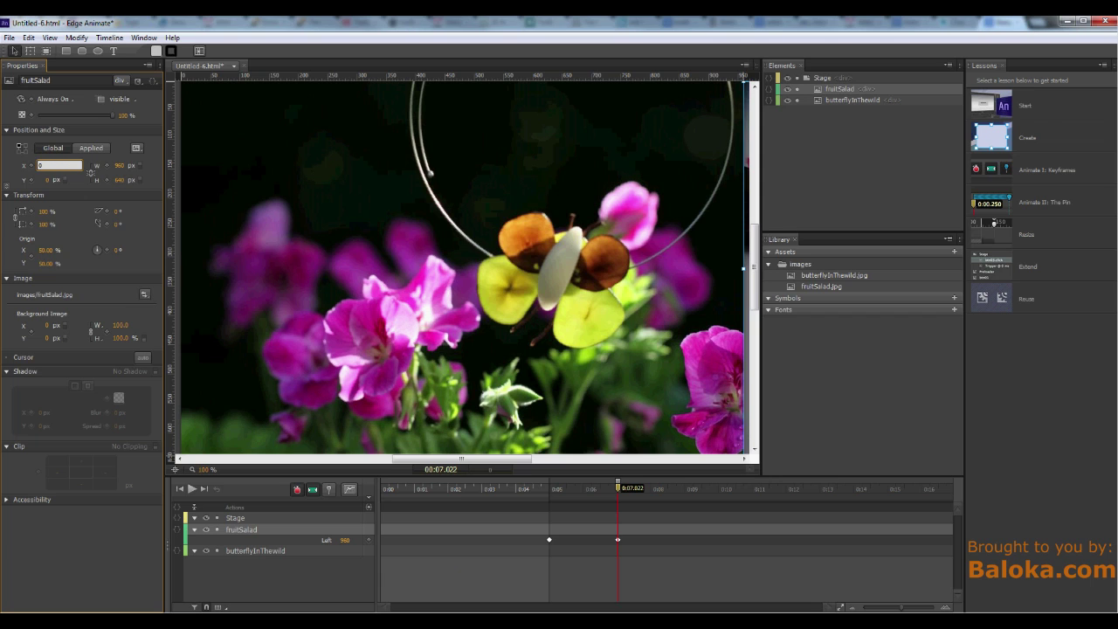
{"action": "left_click", "coordinate": [46, 167]}
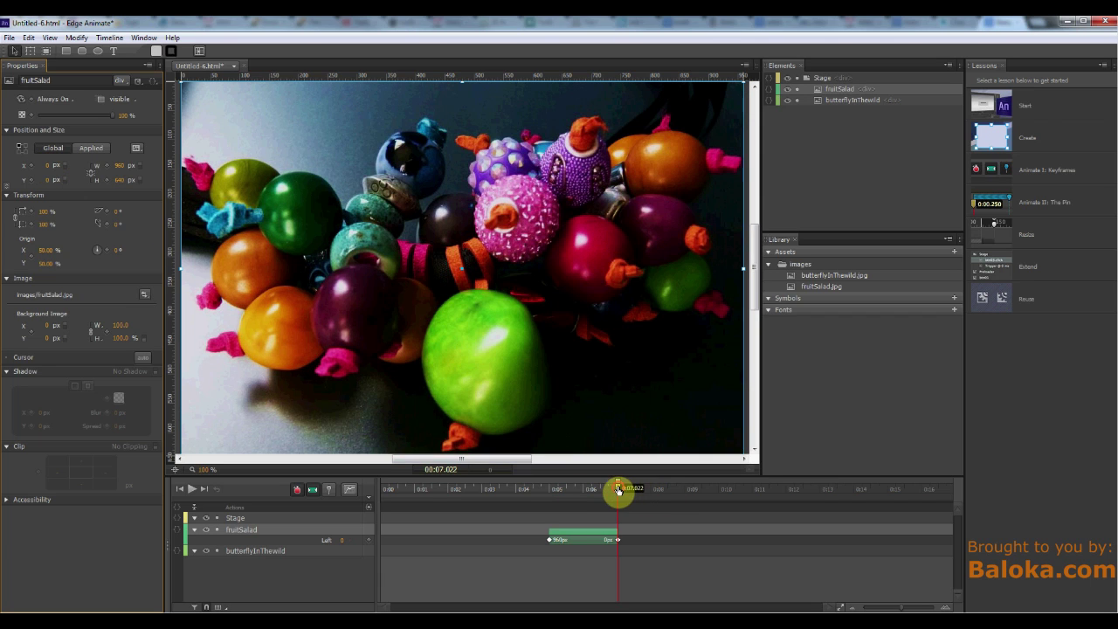
{"action": "mouse_move", "coordinate": [617, 489]}
{"action": "left_mouse_down"}
{"action": "mouse_move", "coordinate": [554, 497]}
{"action": "mouse_move", "coordinate": [616, 493]}
{"action": "left_mouse_up"}
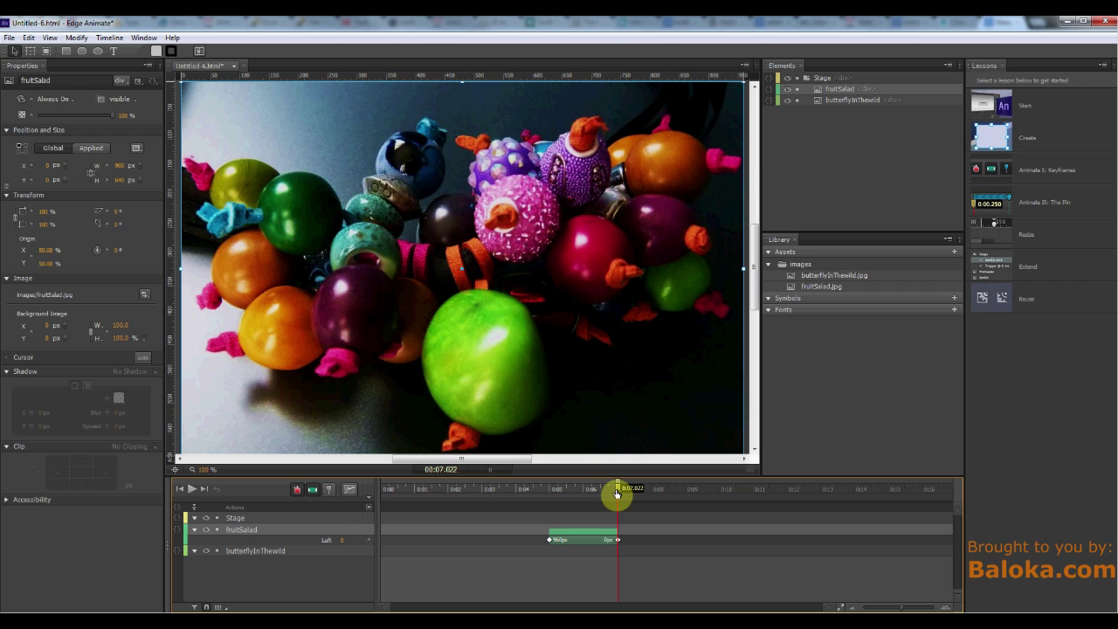
{"action": "key", "text": "ctrl+Return"}
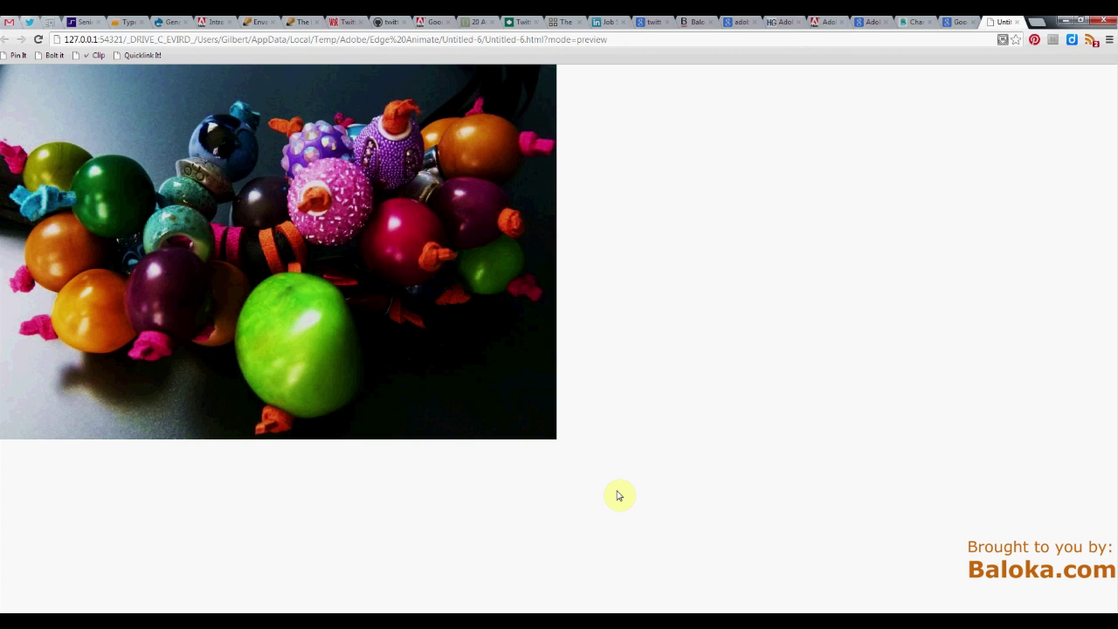
{"action": "left_click", "coordinate": [1016, 21]}
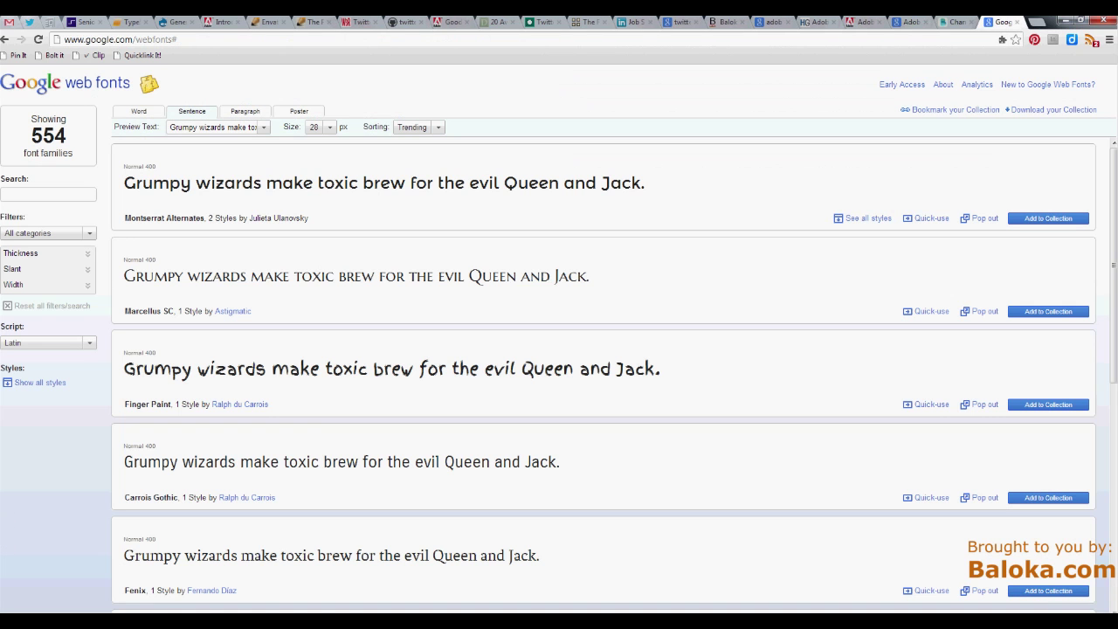
{"action": "key", "text": "alt+Tab"}
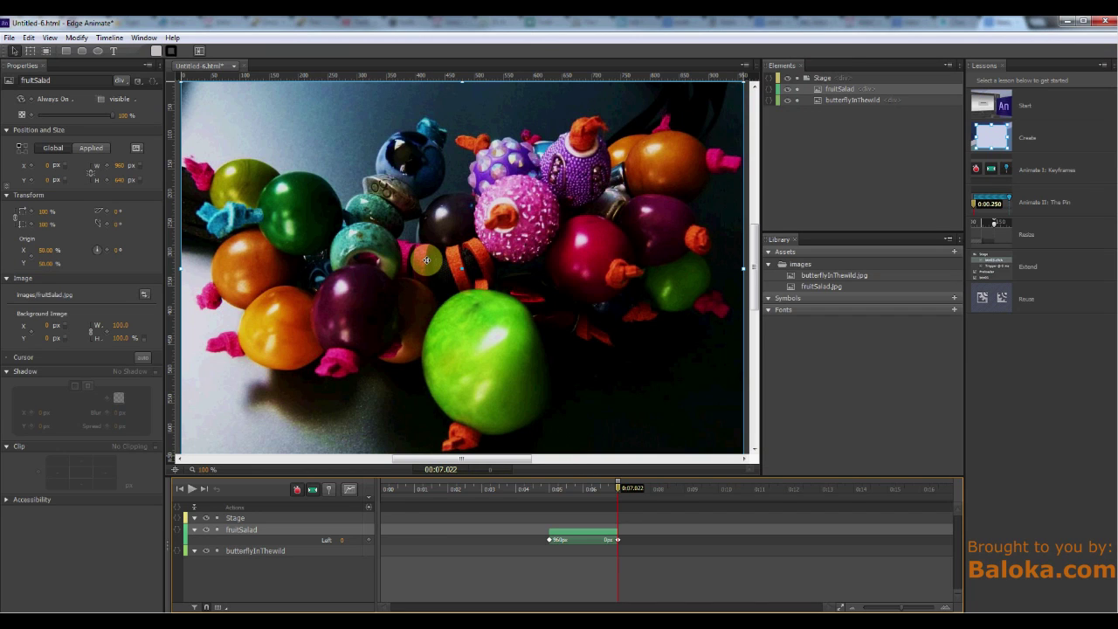
At 0:00, draw a wide text box across the stage top reading 'Butterfly in the Wild'.
{"action": "left_click", "coordinate": [387, 488]}
{"action": "left_click_drag", "start_coordinate": [387, 488], "coordinate": [375, 488]}
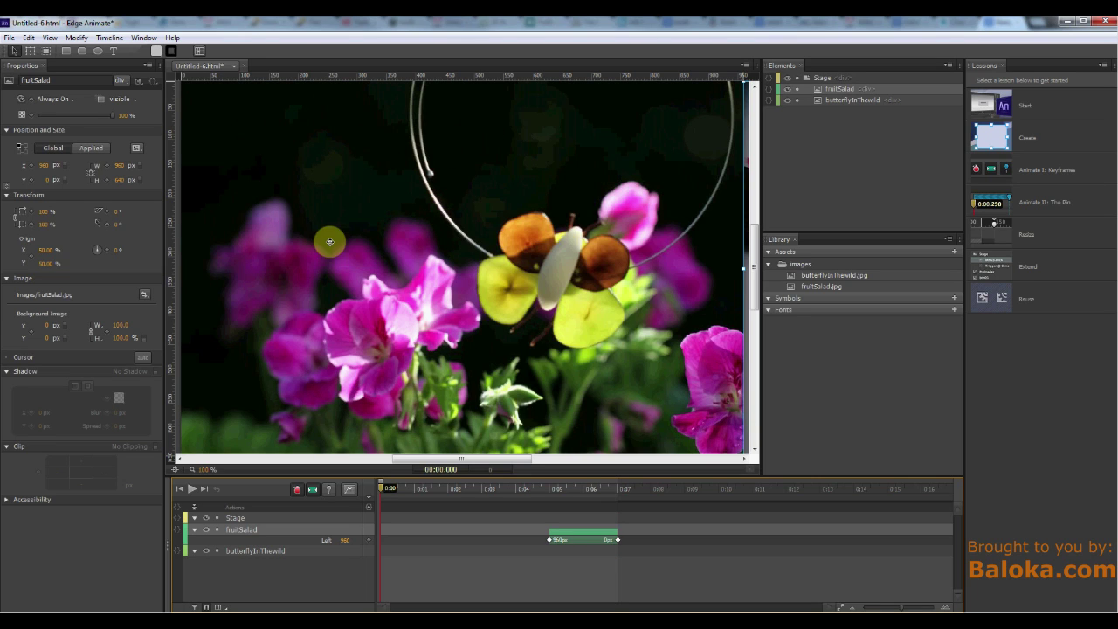
{"action": "left_click", "coordinate": [113, 51]}
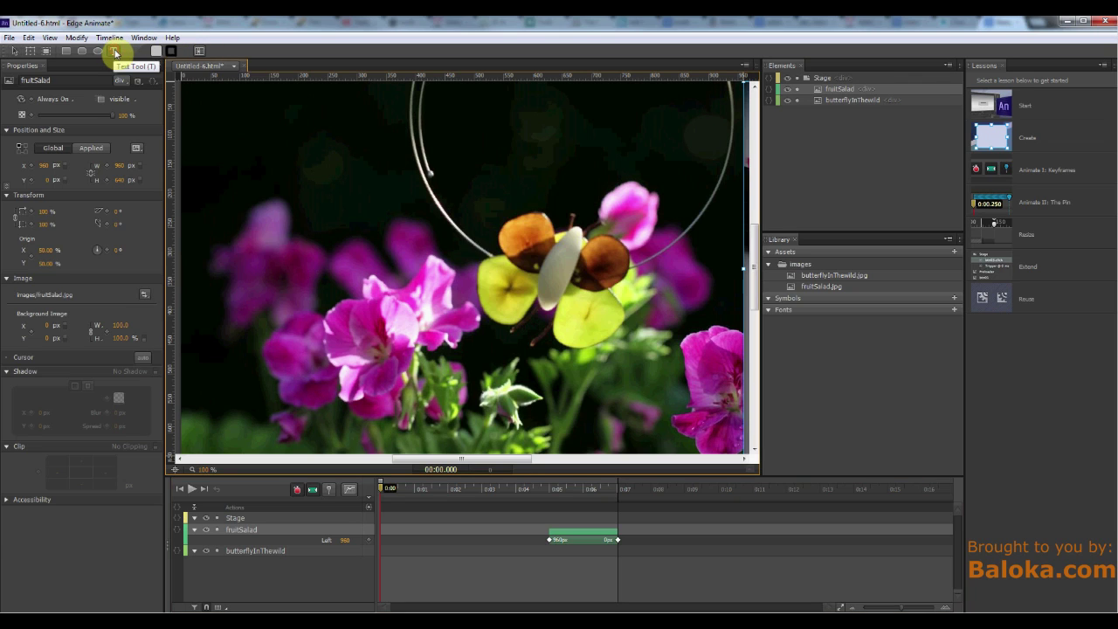
{"action": "left_click", "coordinate": [273, 121]}
{"action": "left_click_drag", "start_coordinate": [272, 121], "coordinate": [672, 181]}
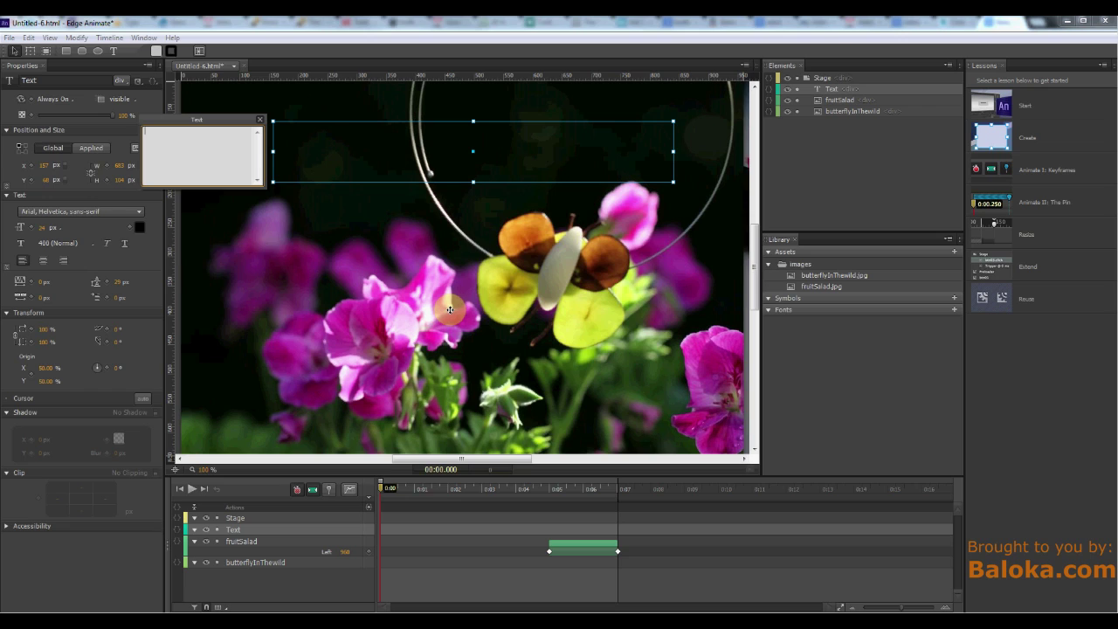
{"action": "type", "text": "Bu"}
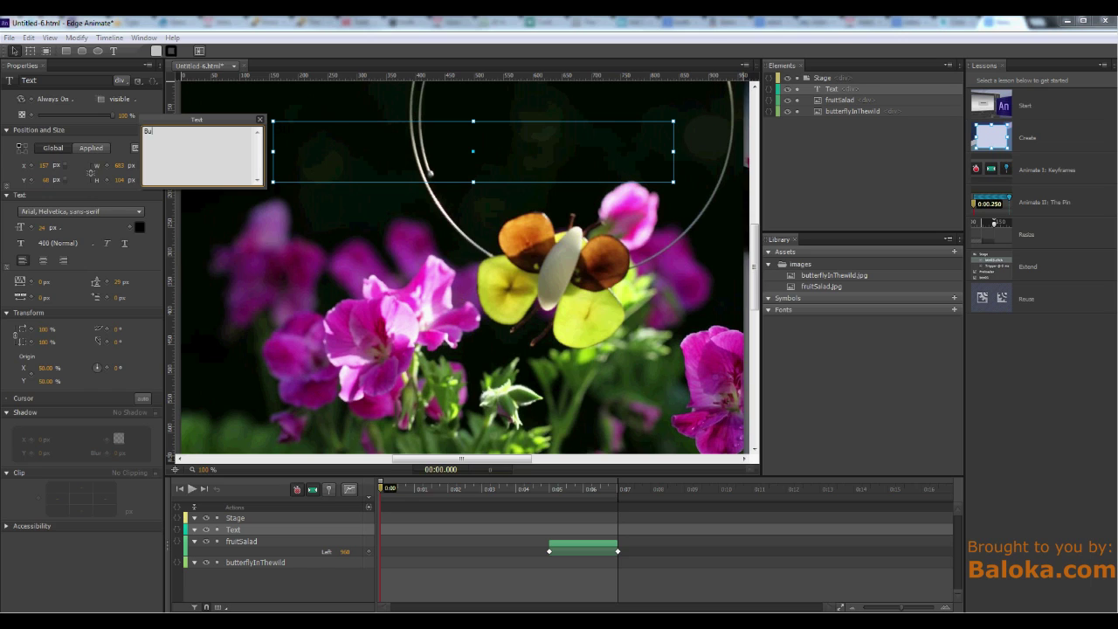
{"action": "type", "text": "tterfly "}
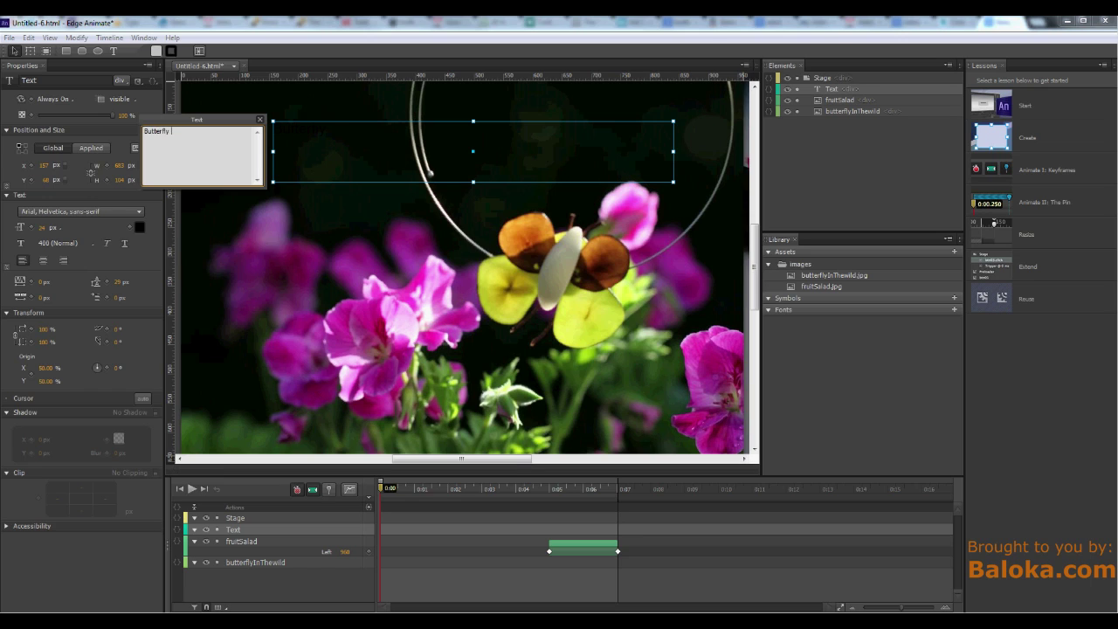
{"action": "type", "text": "in the Wild"}
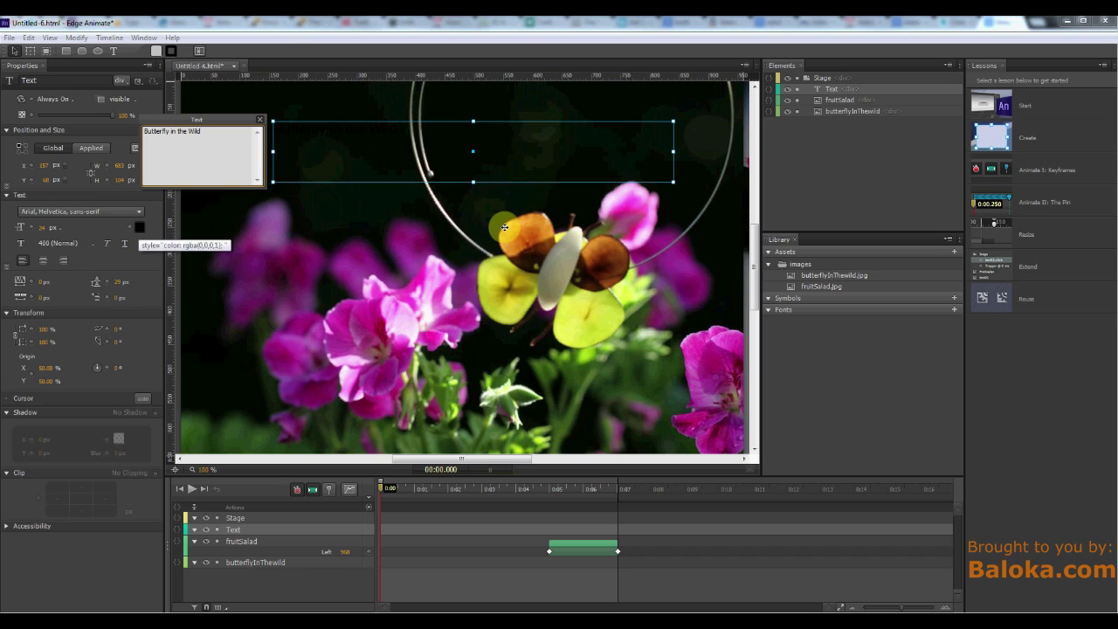
{"action": "left_click", "coordinate": [141, 233]}
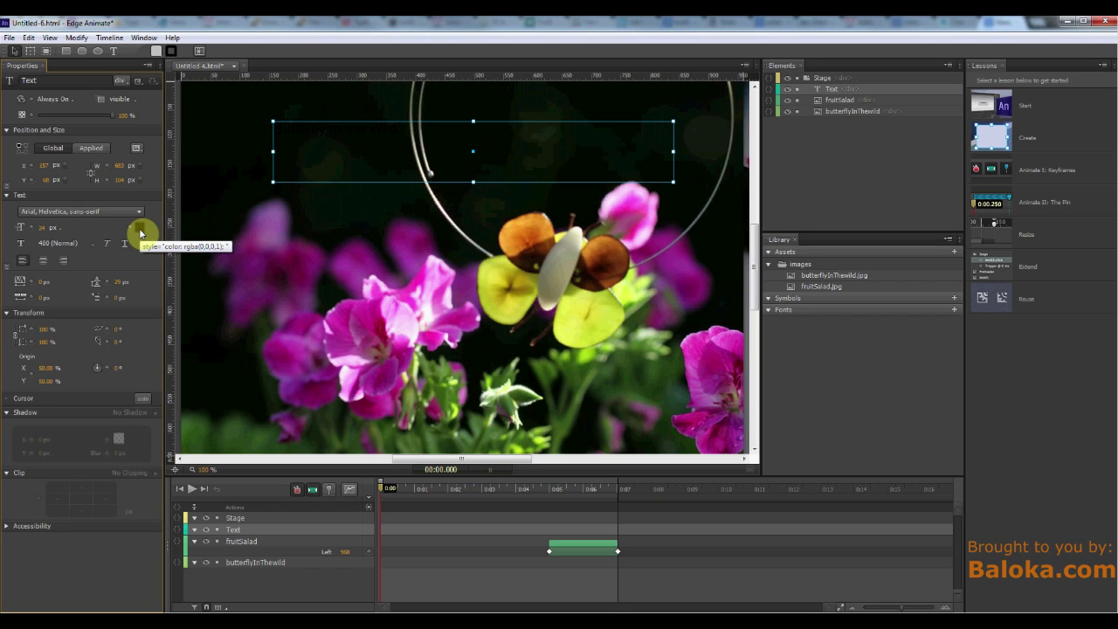
Colour the headline grey, enlarge it to 71 px, and tighten its text box around it.
{"action": "left_click", "coordinate": [141, 232]}
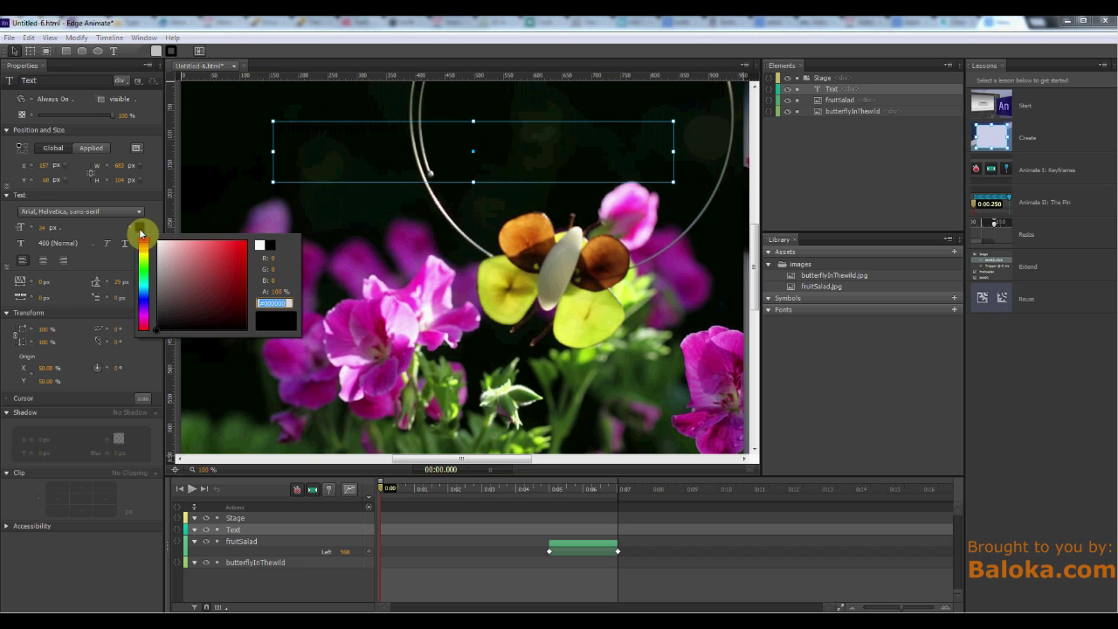
{"action": "left_click", "coordinate": [165, 273]}
{"action": "left_click_drag", "start_coordinate": [165, 273], "coordinate": [162, 290]}
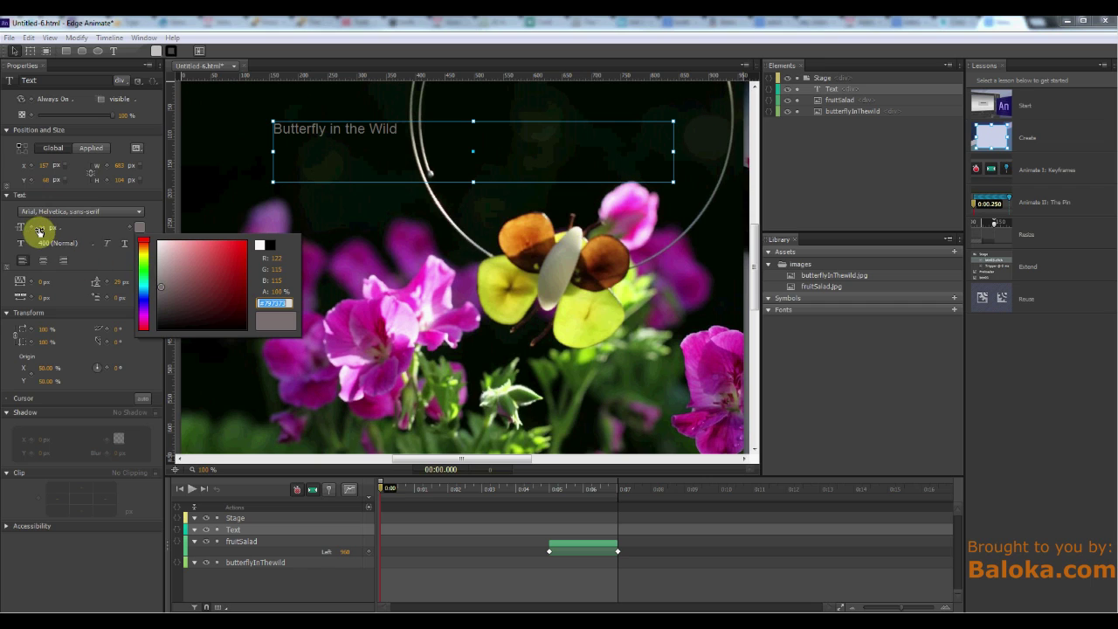
{"action": "left_click_drag", "start_coordinate": [38, 232], "coordinate": [68, 228]}
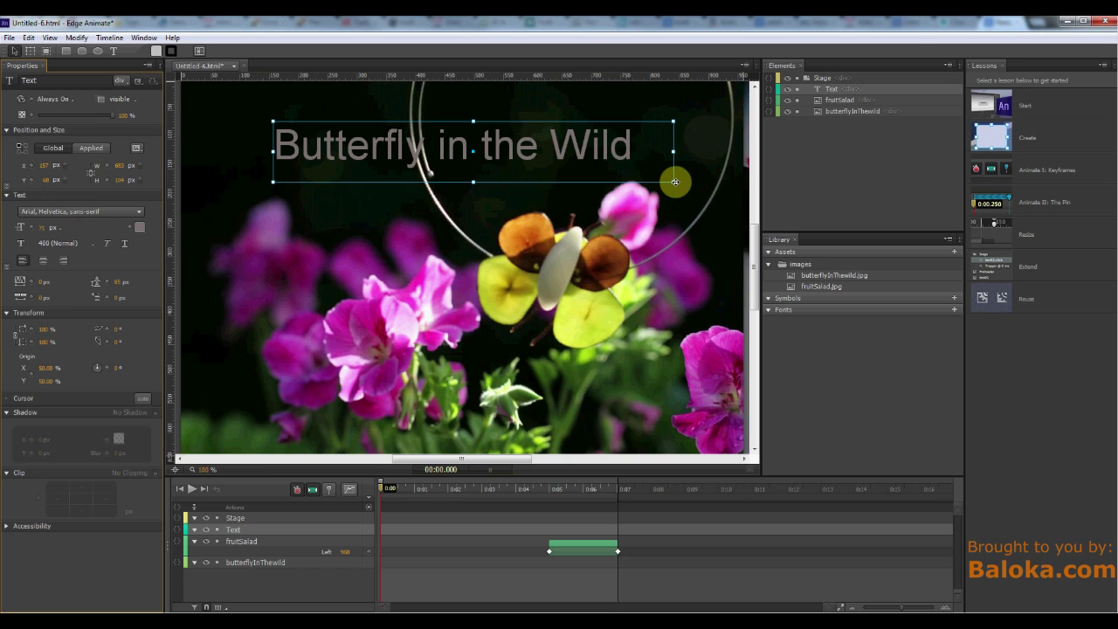
{"action": "left_click_drag", "start_coordinate": [675, 182], "coordinate": [669, 169]}
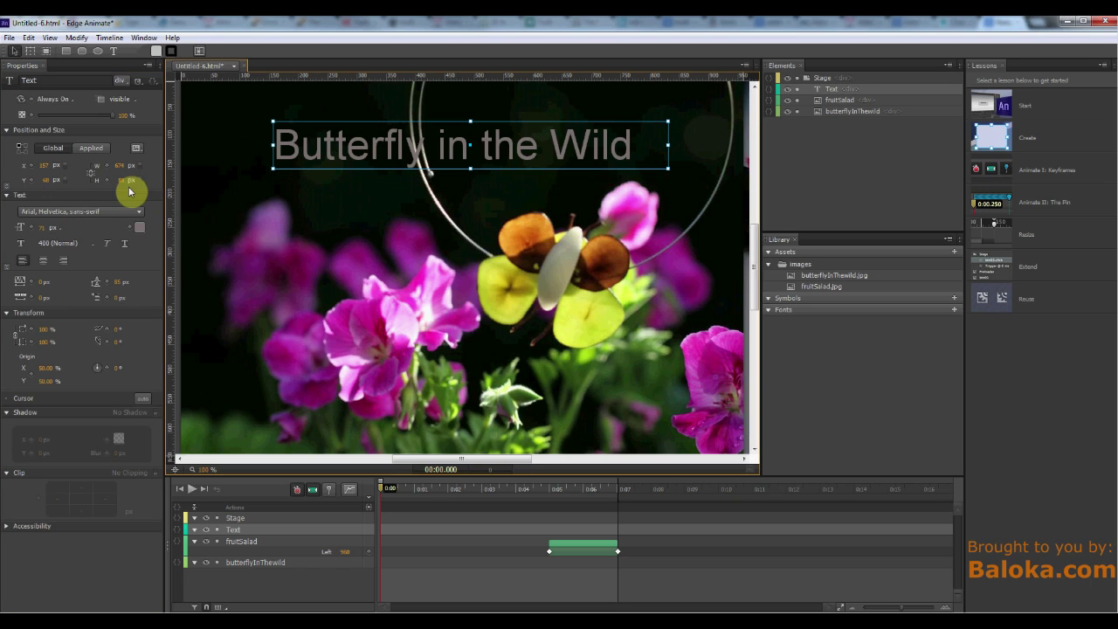
Turn on a dark greyish-brown drop shadow for the headline with 3 px offset and blur.
{"action": "left_click", "coordinate": [157, 414]}
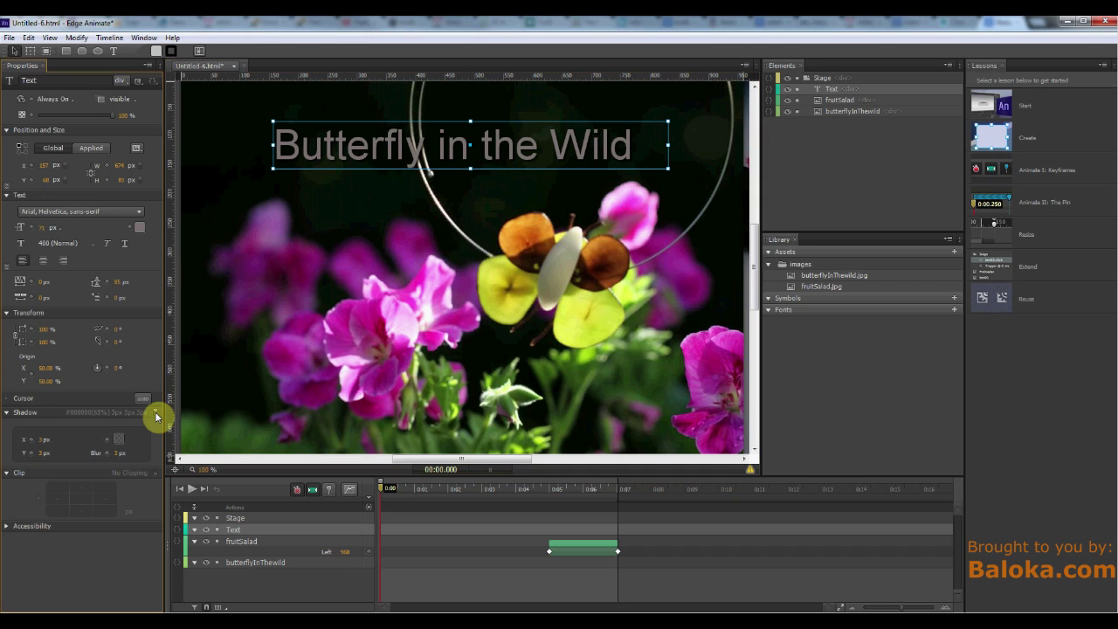
{"action": "left_click", "coordinate": [119, 439]}
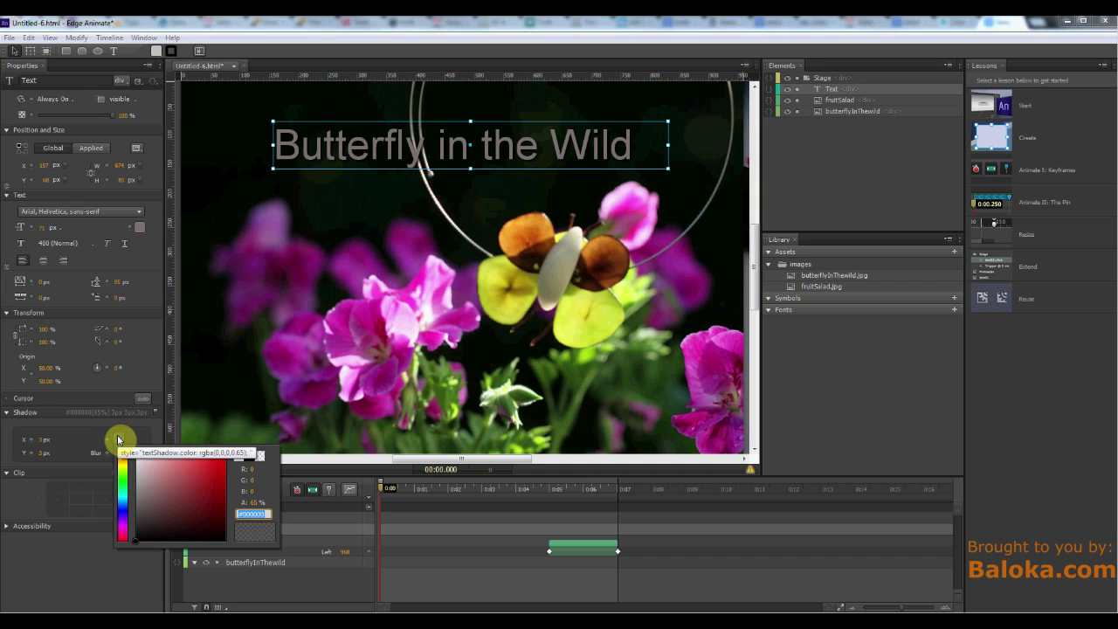
{"action": "left_click", "coordinate": [153, 508]}
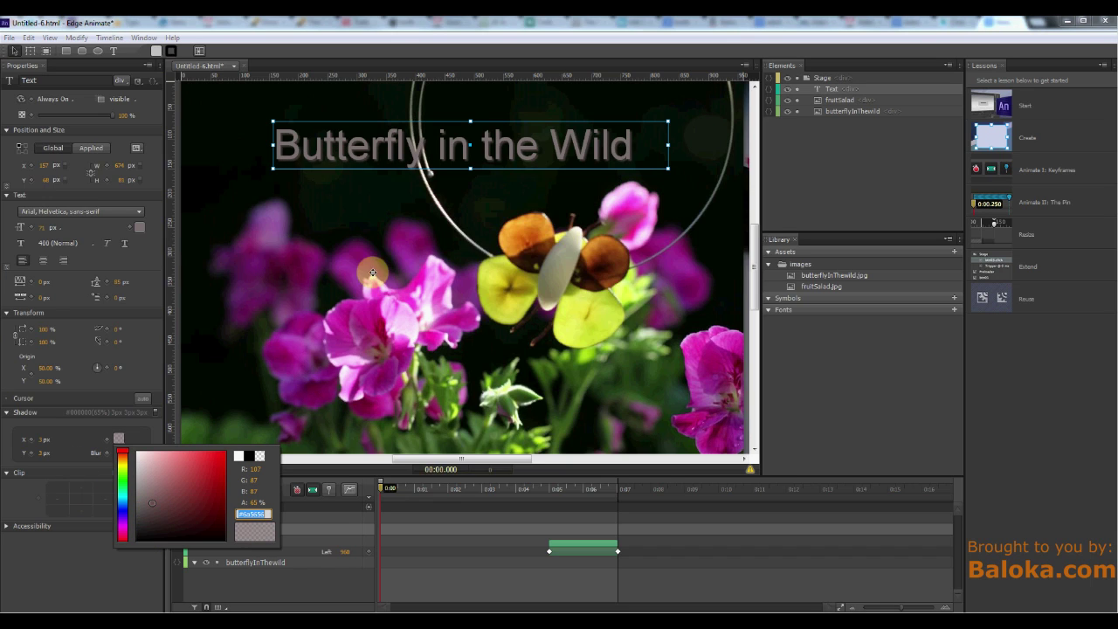
{"action": "left_click", "coordinate": [52, 449]}
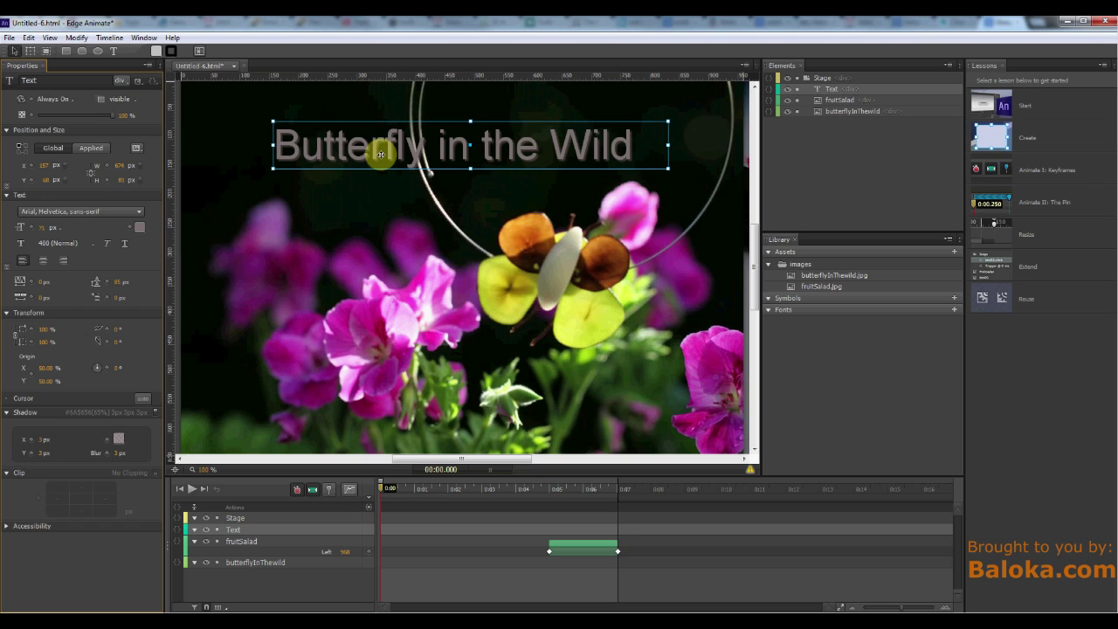
Right-align the headline, keep its font unchanged, and start adding a web font from Google Web Fonts.
{"action": "left_click", "coordinate": [64, 262]}
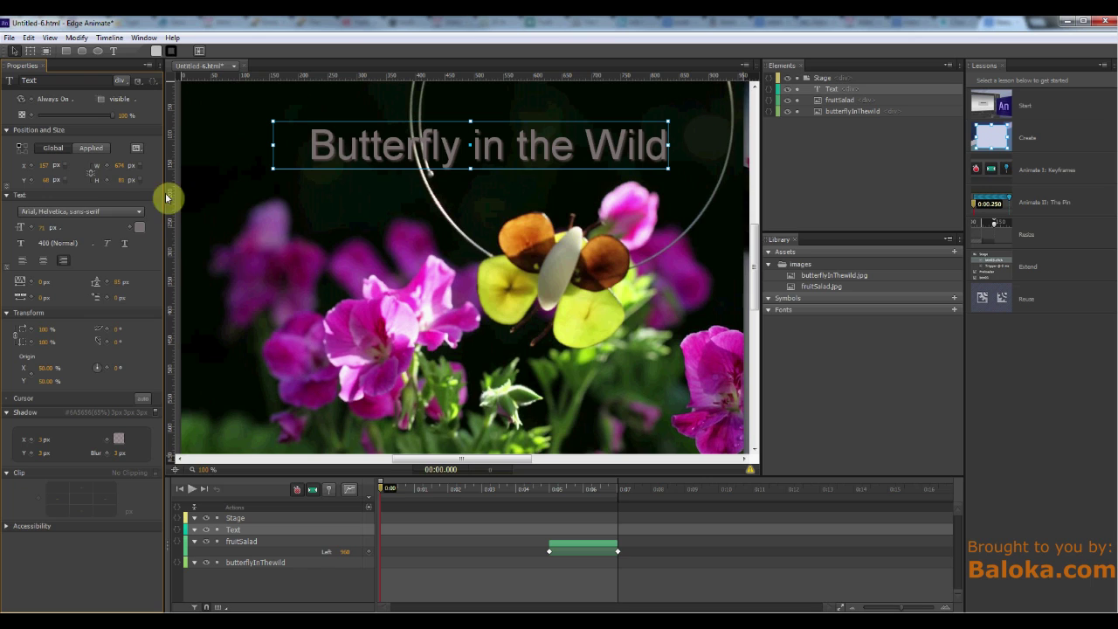
{"action": "left_click", "coordinate": [139, 214]}
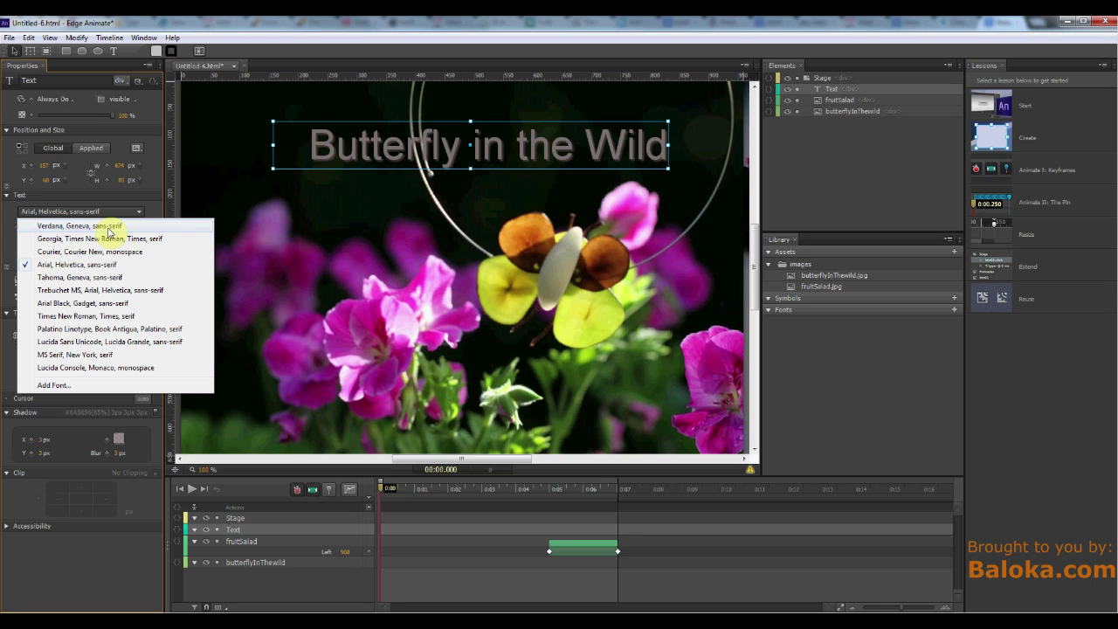
{"action": "left_click", "coordinate": [845, 351]}
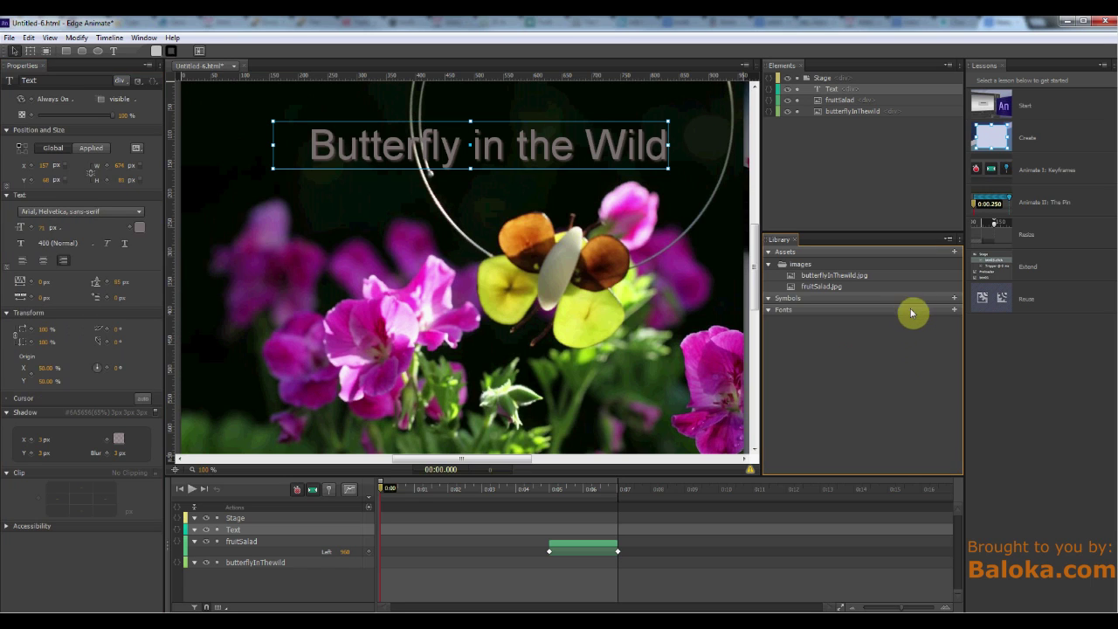
{"action": "left_click", "coordinate": [955, 310]}
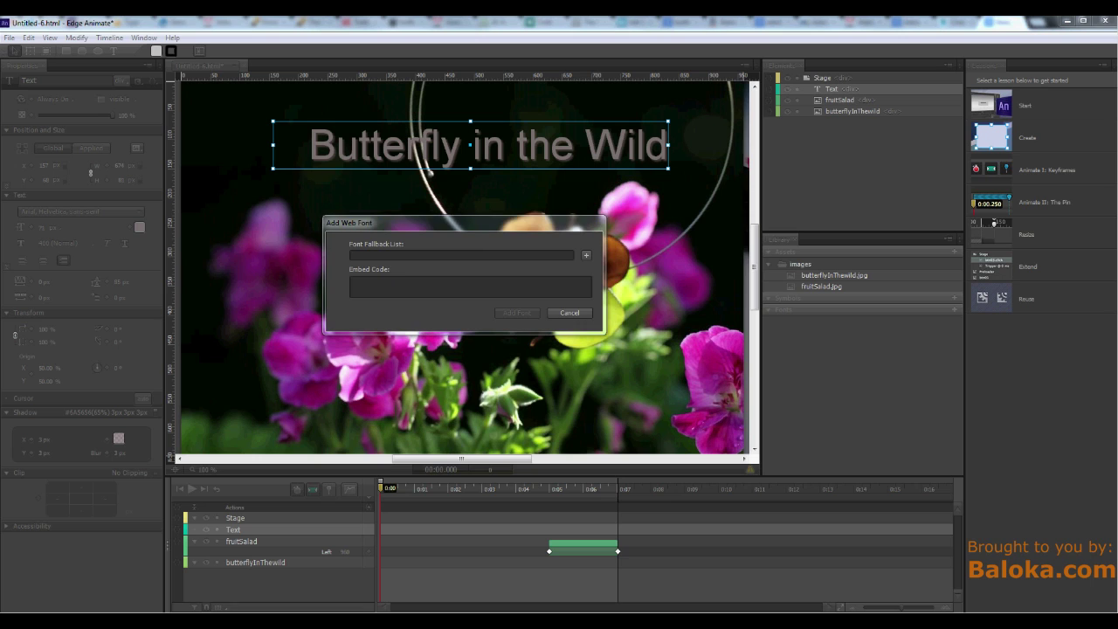
{"action": "key", "text": "alt+Tab"}
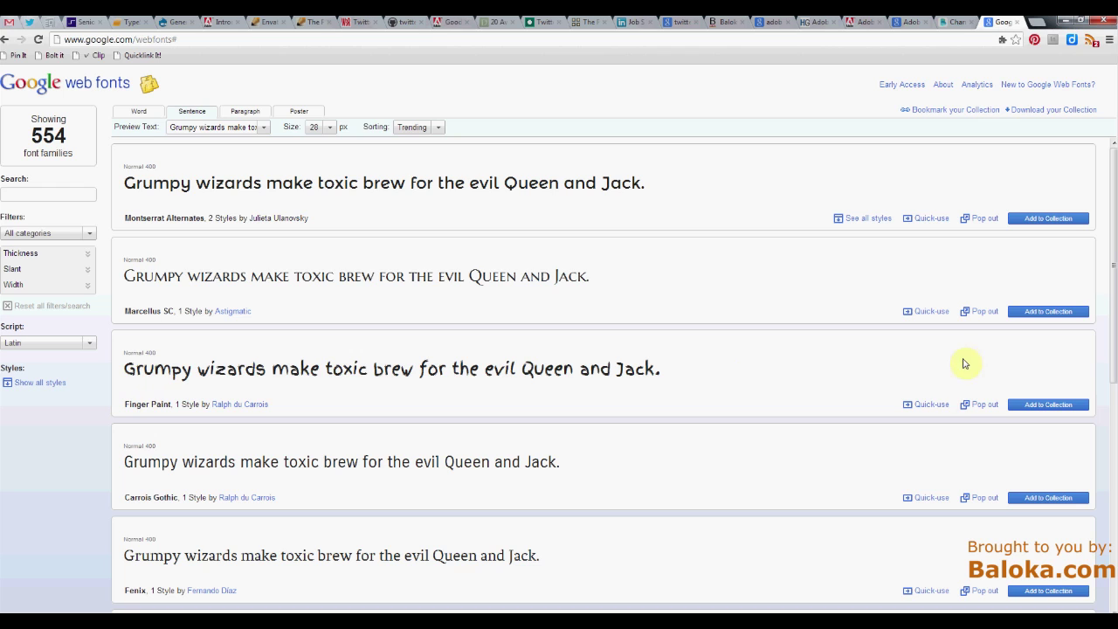
Copy Finger Paint's <link> embed code from its Google Web Fonts quick-use page.
{"action": "left_click", "coordinate": [929, 406]}
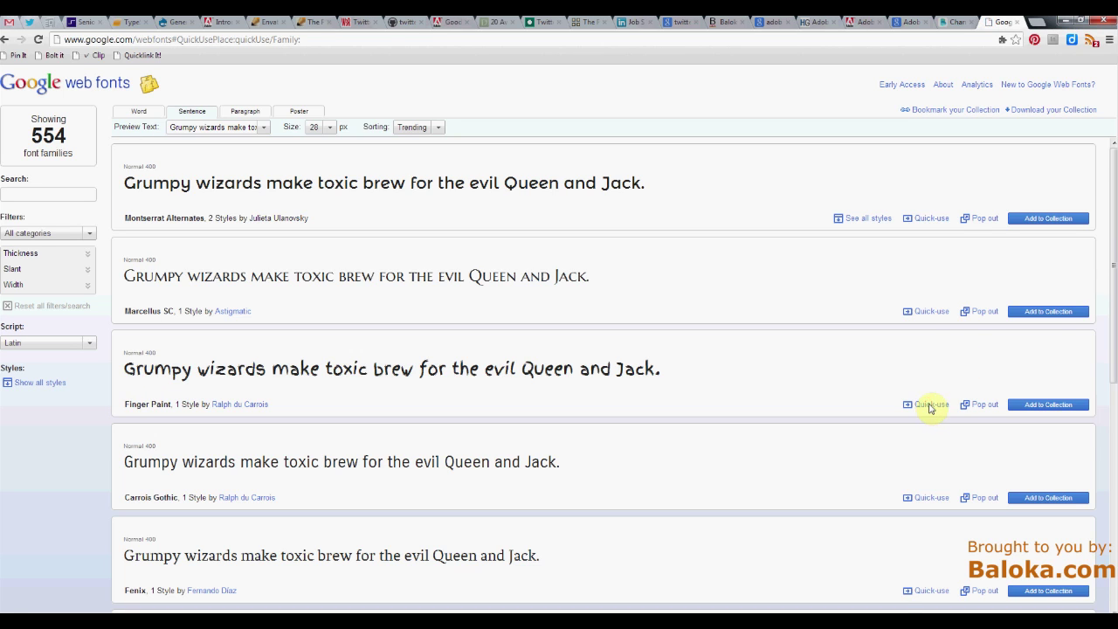
{"action": "scroll", "coordinate": [446, 407], "scroll_direction": "down", "scroll_amount": 1}
{"action": "scroll", "coordinate": [446, 407], "scroll_direction": "down", "scroll_amount": 2}
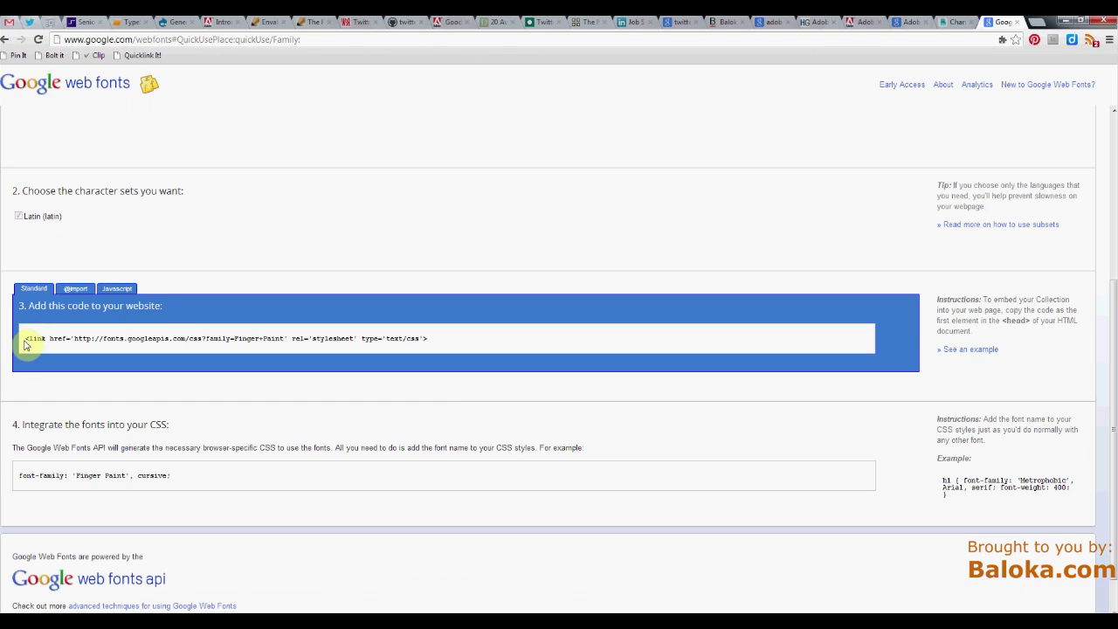
{"action": "left_click_drag", "start_coordinate": [27, 339], "coordinate": [436, 341]}
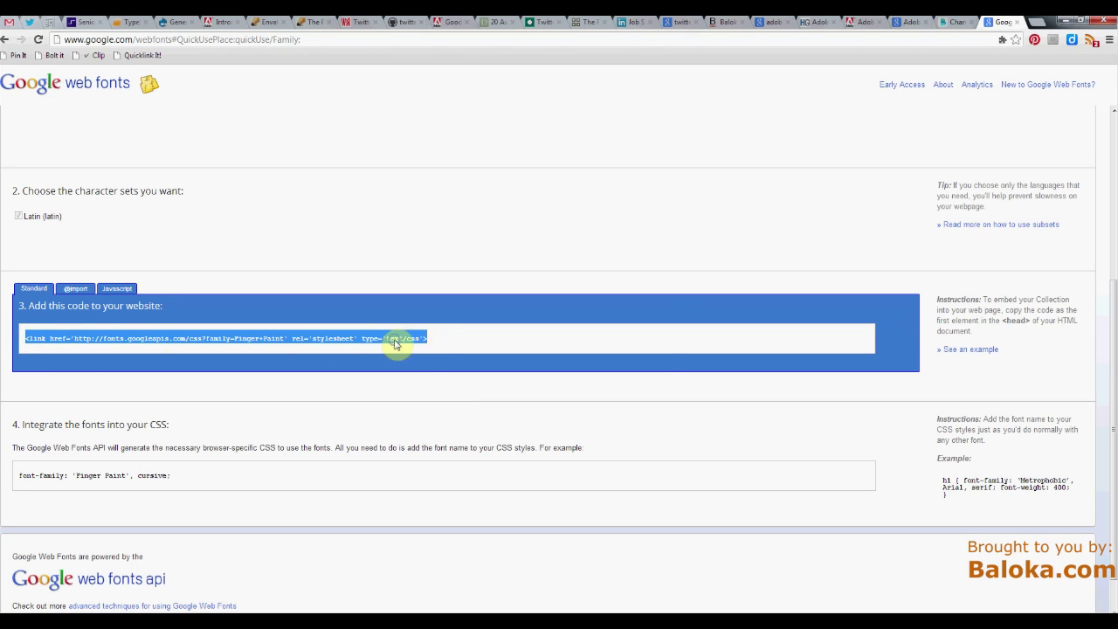
{"action": "right_click", "coordinate": [399, 341]}
{"action": "left_click", "coordinate": [419, 350]}
{"action": "key", "text": "alt+Tab"}
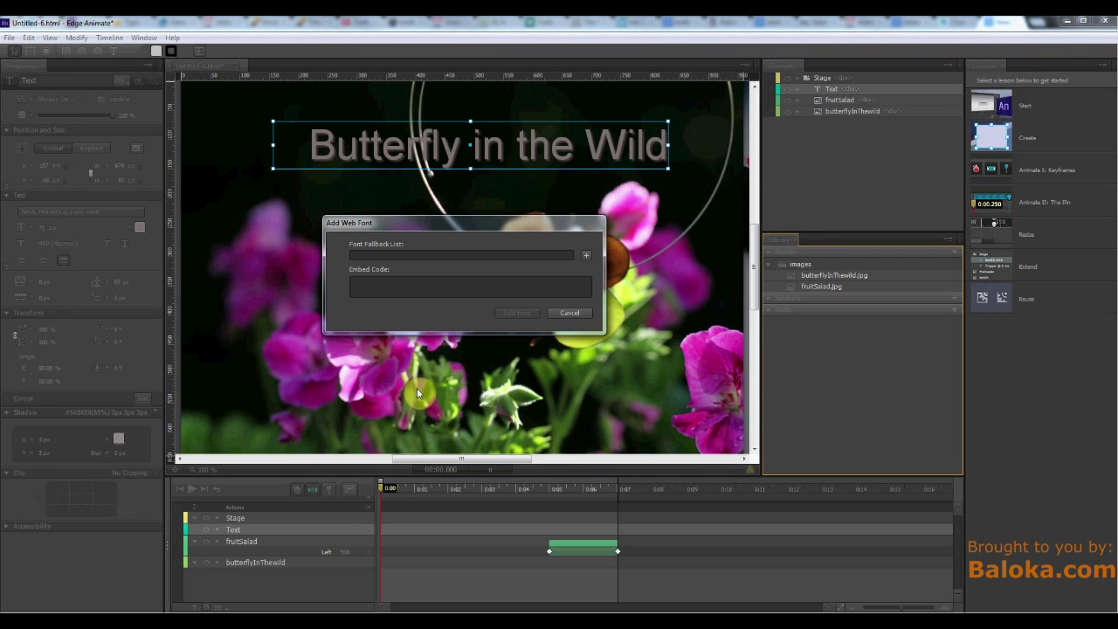
Paste Finger Paint's Google Fonts link tag into the Add Web Font Embed Code field.
{"action": "left_click", "coordinate": [373, 281]}
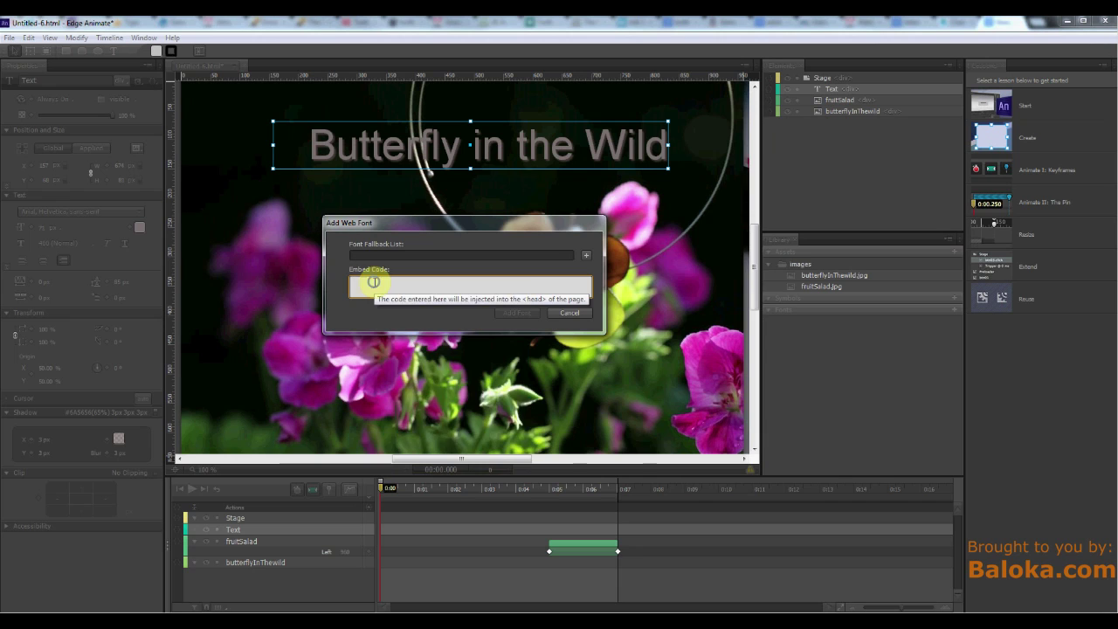
{"action": "right_click", "coordinate": [372, 282]}
{"action": "left_click", "coordinate": [403, 329]}
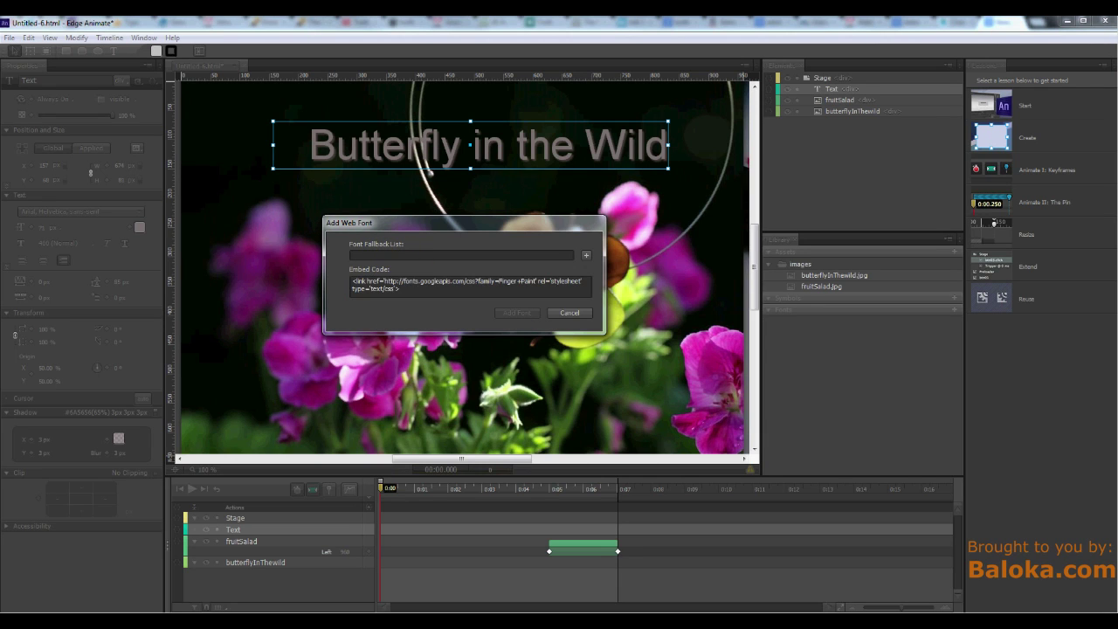
{"action": "key", "text": "alt+Tab"}
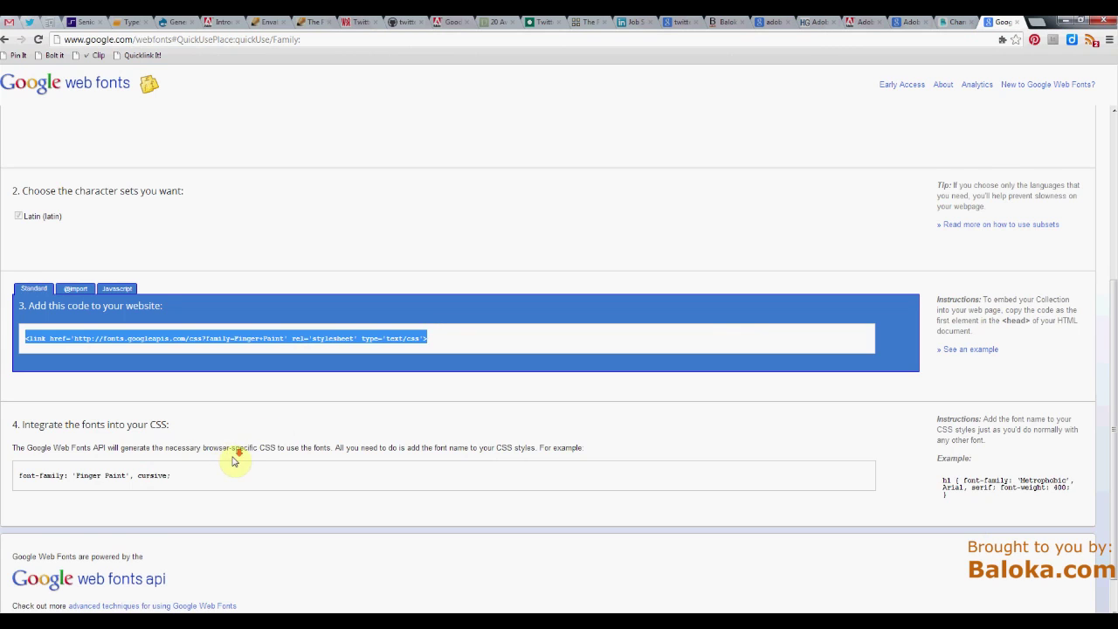
Copy the font-family value 'Finger Paint', cursive from the step 4 CSS example.
{"action": "scroll", "coordinate": [233, 456], "scroll_direction": "down", "scroll_amount": 1}
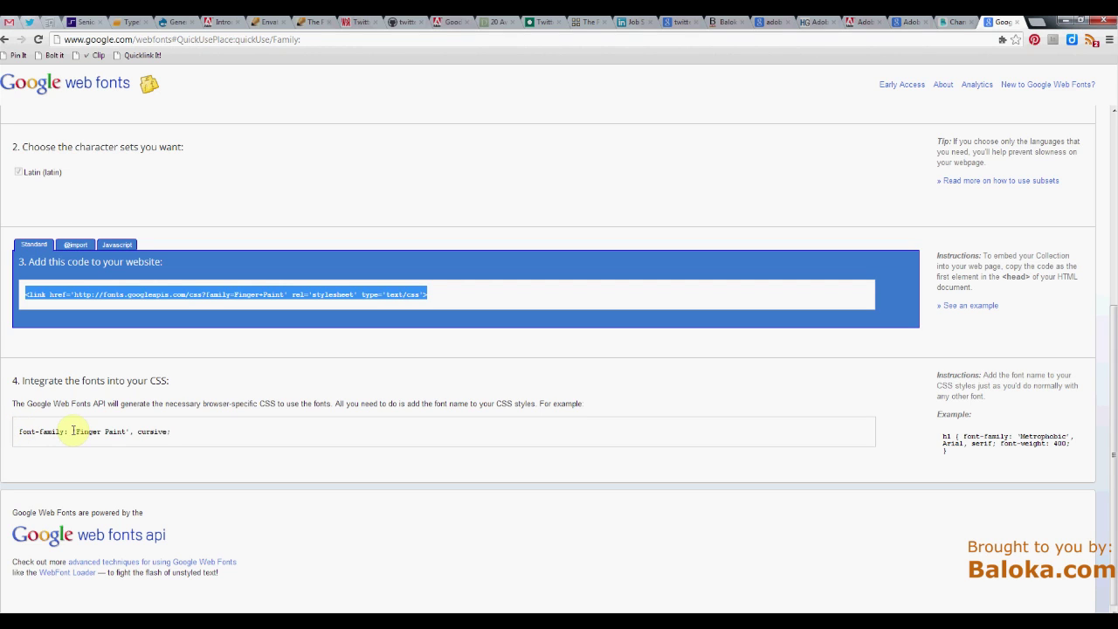
{"action": "left_click_drag", "start_coordinate": [74, 432], "coordinate": [178, 432]}
{"action": "right_click", "coordinate": [176, 431]}
{"action": "left_click", "coordinate": [189, 438]}
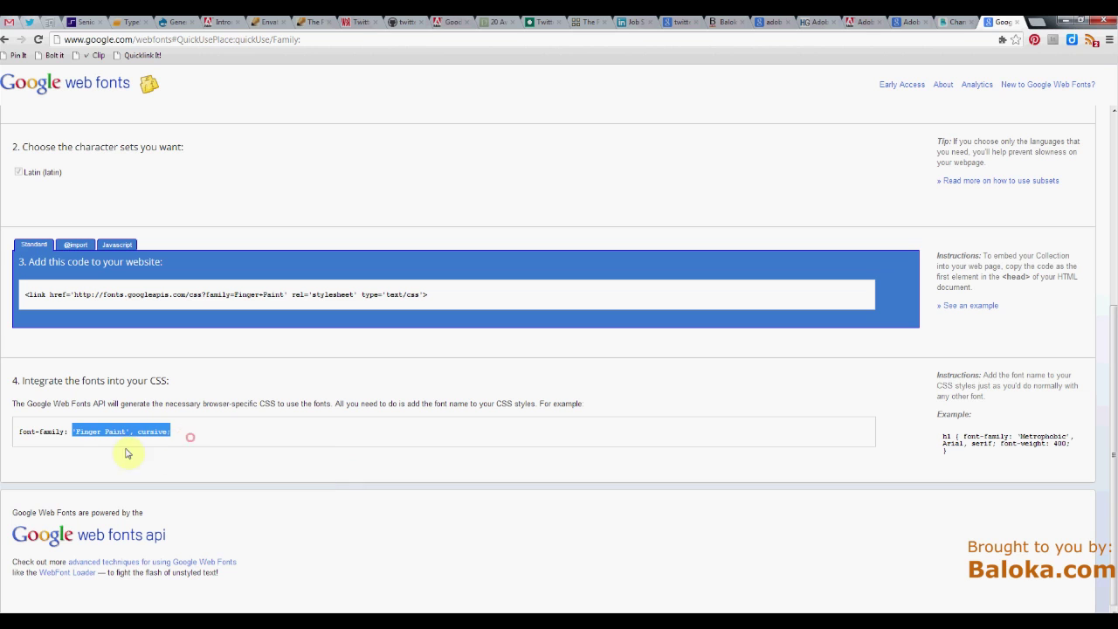
Paste 'Finger Paint', cursive into the Font Fallback List and end it with a semicolon.
{"action": "key", "text": "alt+Tab"}
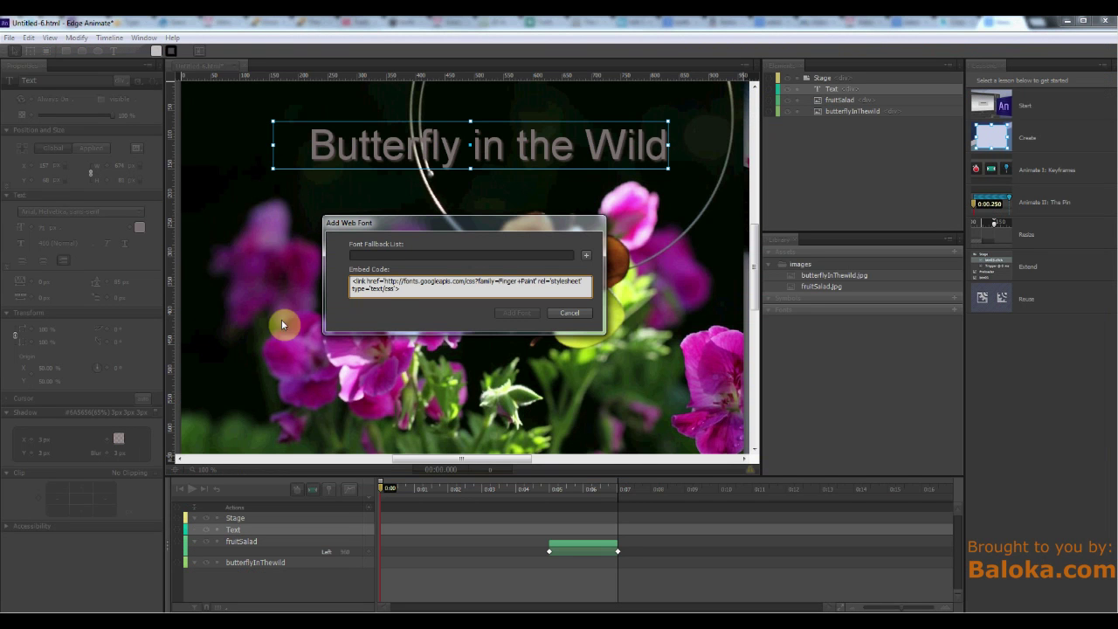
{"action": "left_click", "coordinate": [365, 255]}
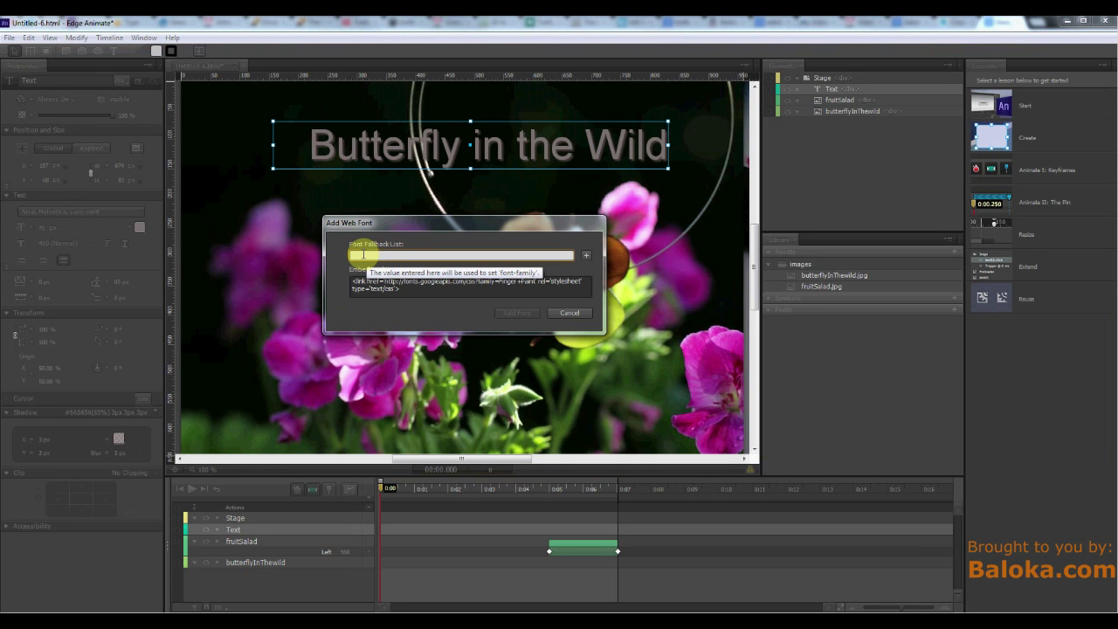
{"action": "right_click", "coordinate": [361, 254]}
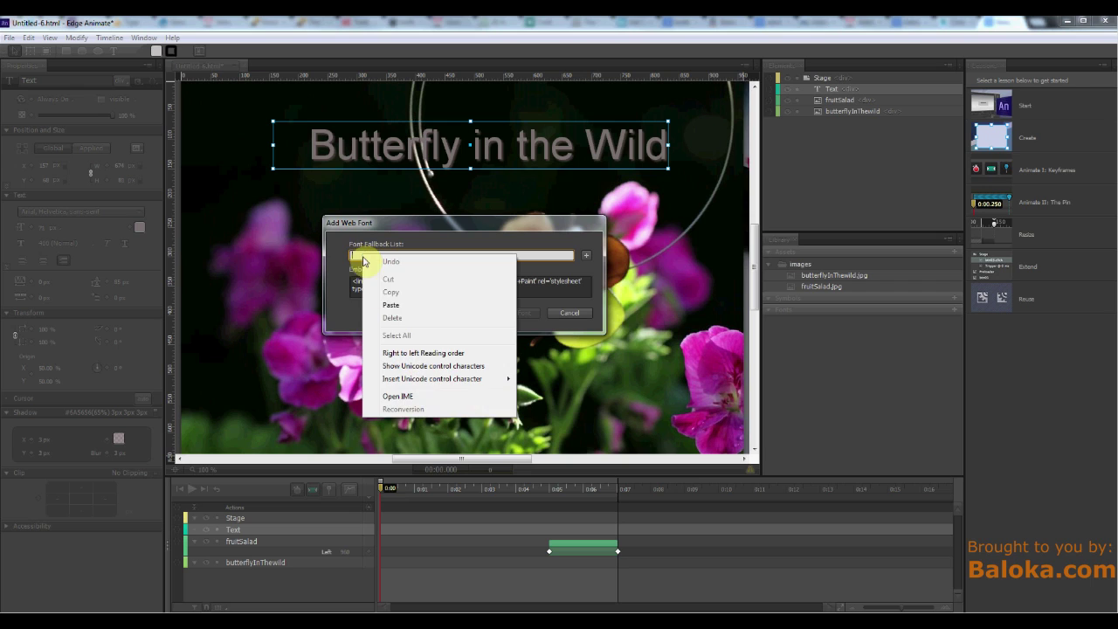
{"action": "left_click", "coordinate": [393, 305]}
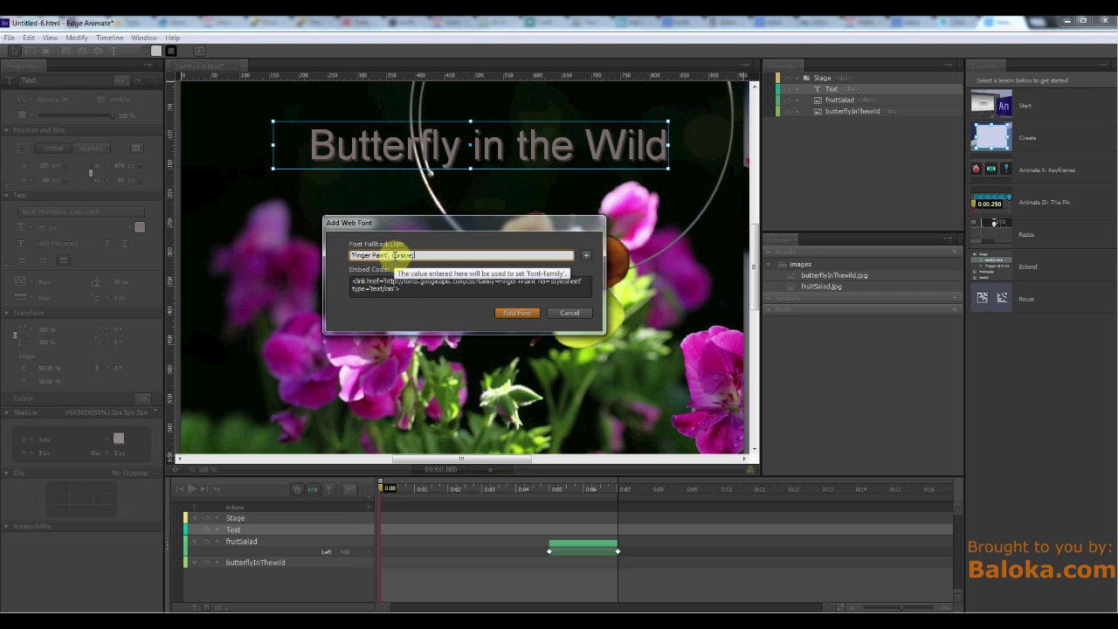
{"action": "double_click", "coordinate": [402, 255]}
{"action": "double_click", "coordinate": [375, 253]}
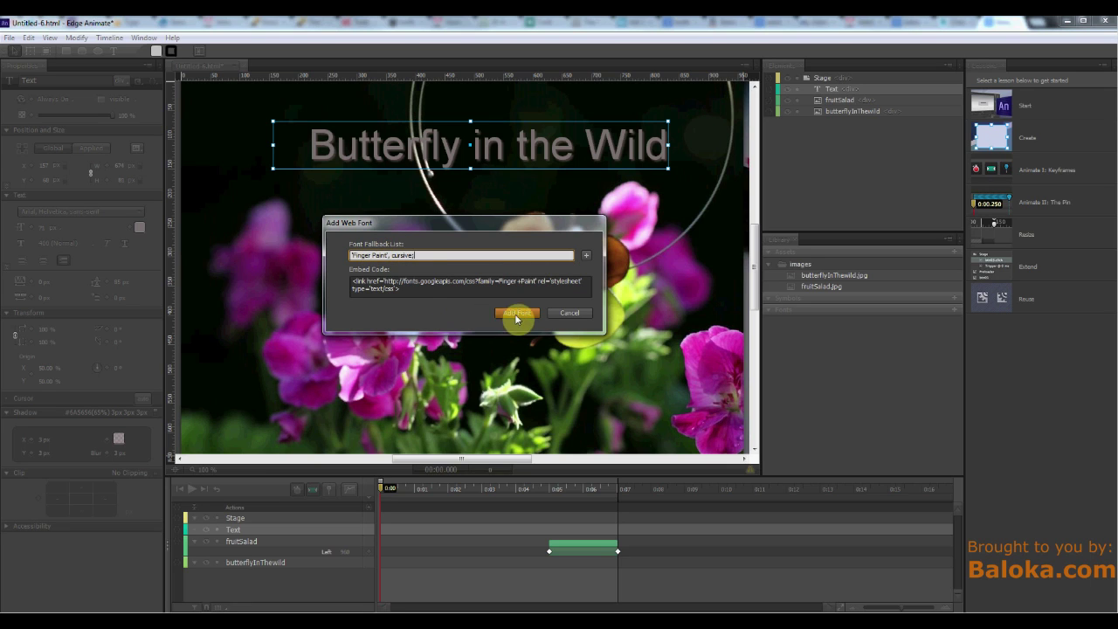
{"action": "left_click", "coordinate": [411, 255]}
{"action": "type", "text": ";"}
Add the Finger Paint web font and set the headline's font family to Finger Paint, cursive.
{"action": "left_click", "coordinate": [525, 314]}
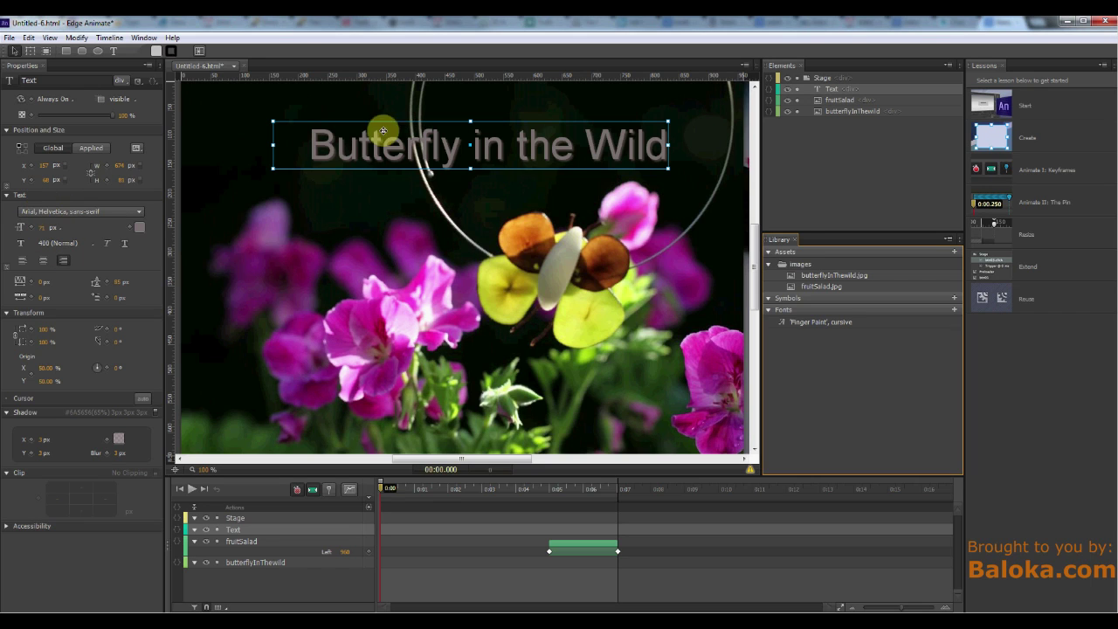
{"action": "left_click", "coordinate": [137, 213]}
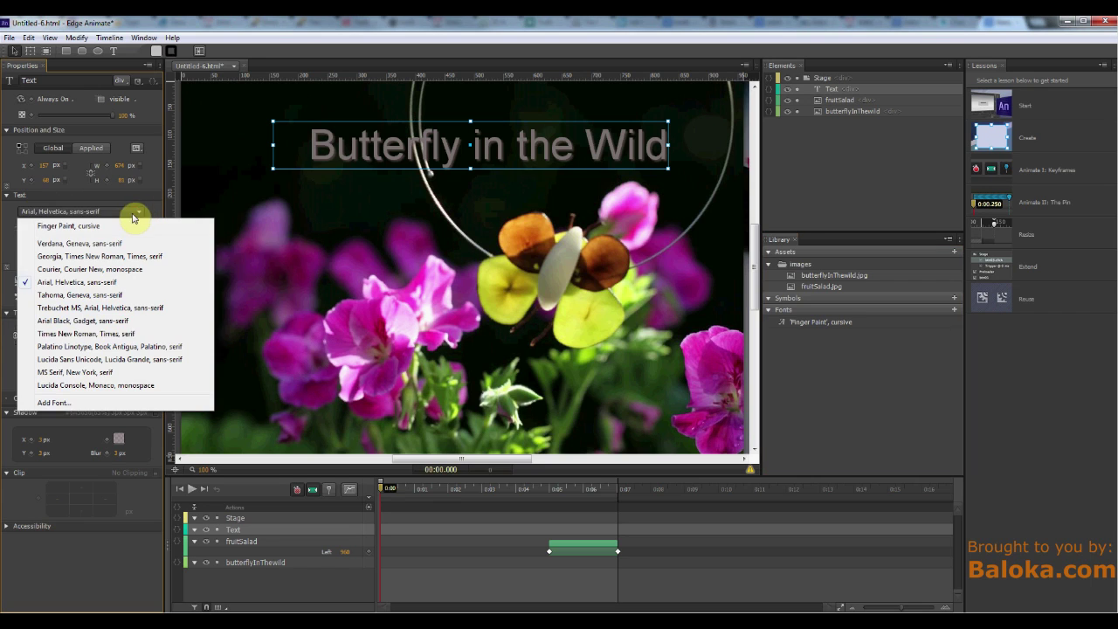
{"action": "left_click", "coordinate": [82, 226]}
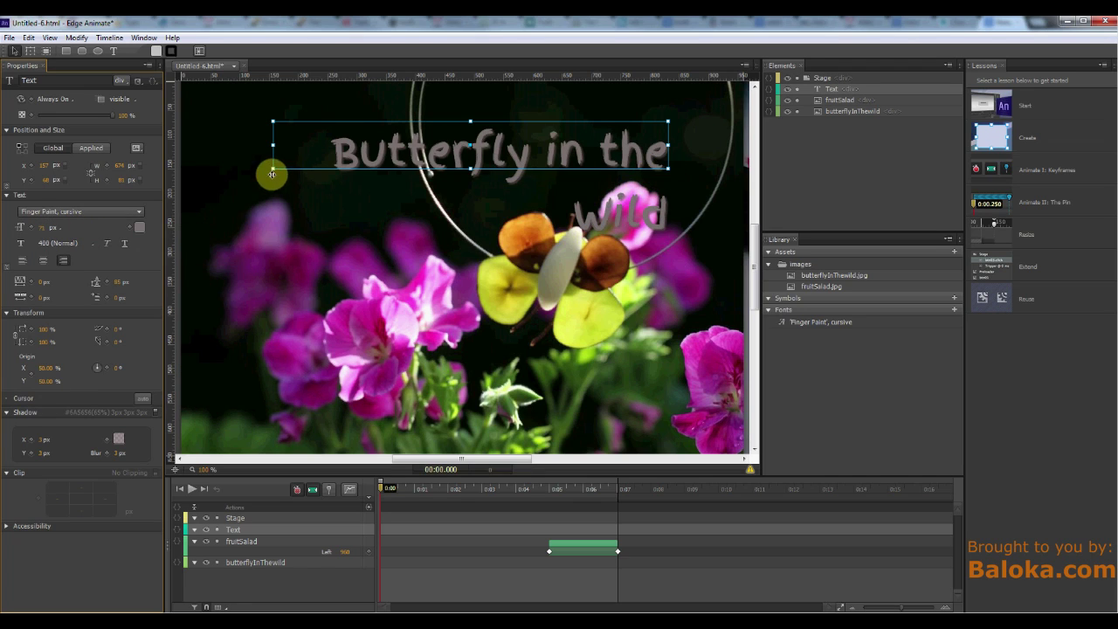
Reduce the headline font size to 57 px and move it left to the centre snap guide.
{"action": "left_click_drag", "start_coordinate": [42, 229], "coordinate": [32, 227]}
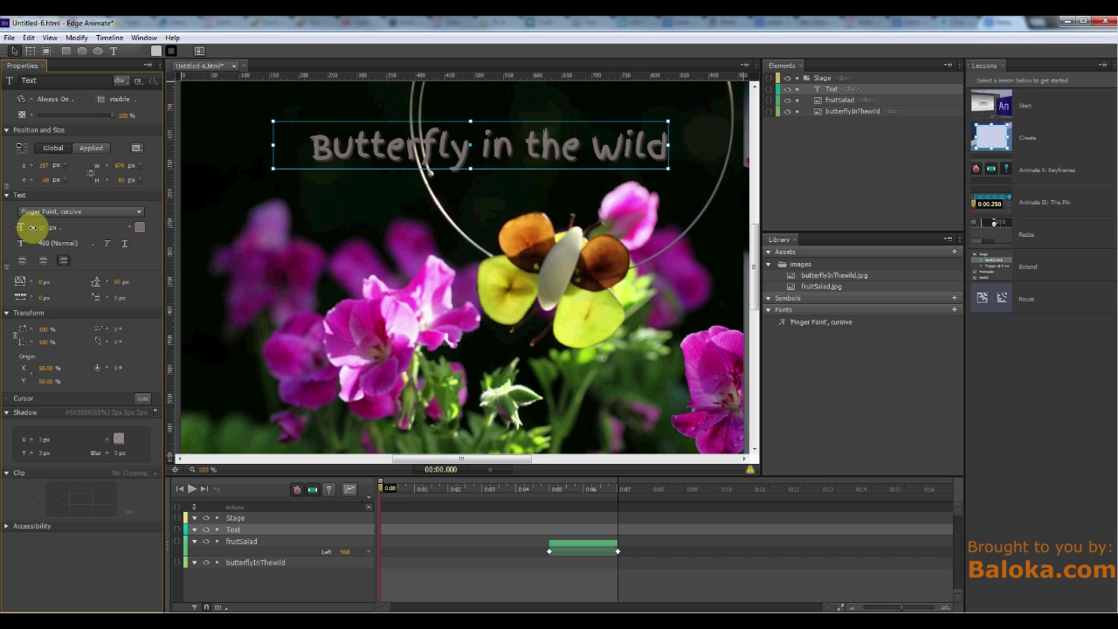
{"action": "left_click_drag", "start_coordinate": [626, 153], "coordinate": [578, 146]}
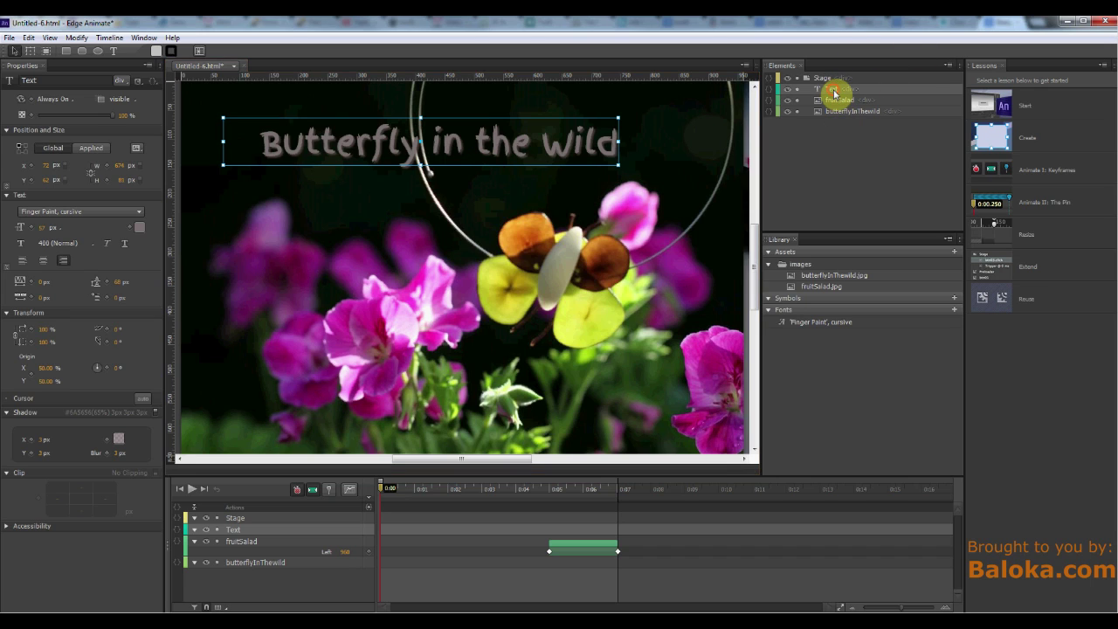
{"action": "left_click", "coordinate": [834, 92]}
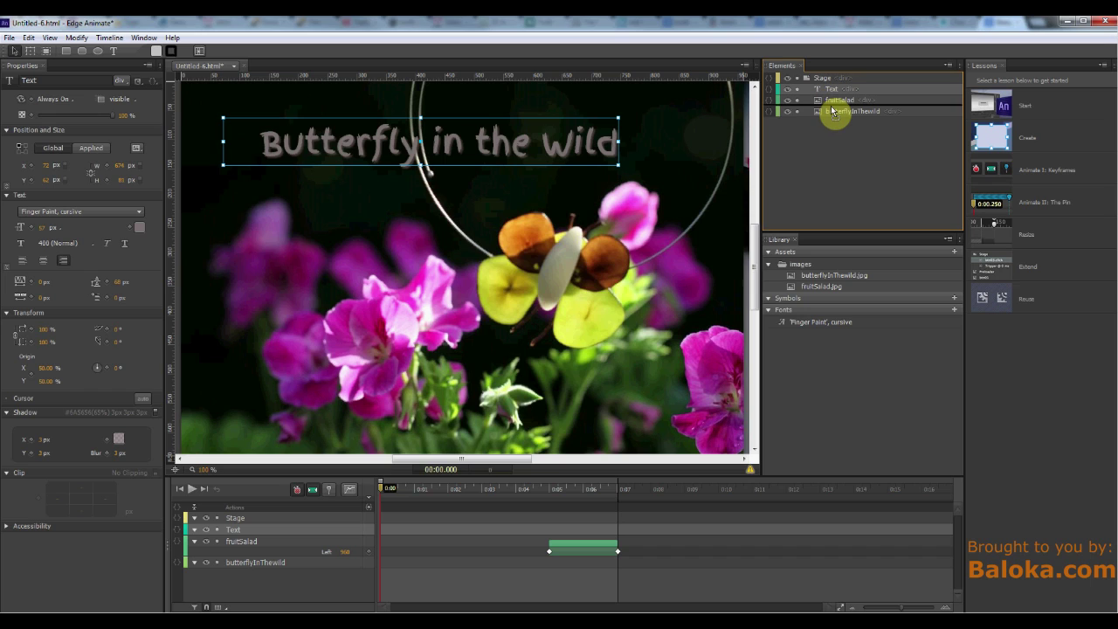
Drag the Text layer below fruitSalad in the Elements panel.
{"action": "left_click_drag", "start_coordinate": [831, 109], "coordinate": [833, 111]}
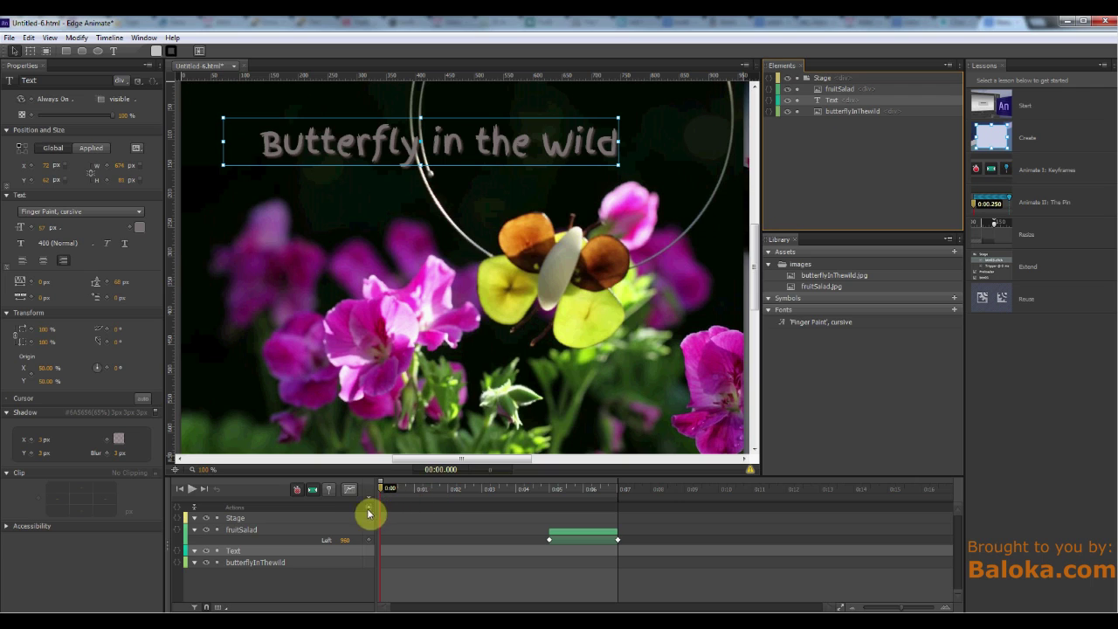
At 0:01.000, keyframe the headline's Left and move it off-stage to -674 px.
{"action": "left_click", "coordinate": [414, 489]}
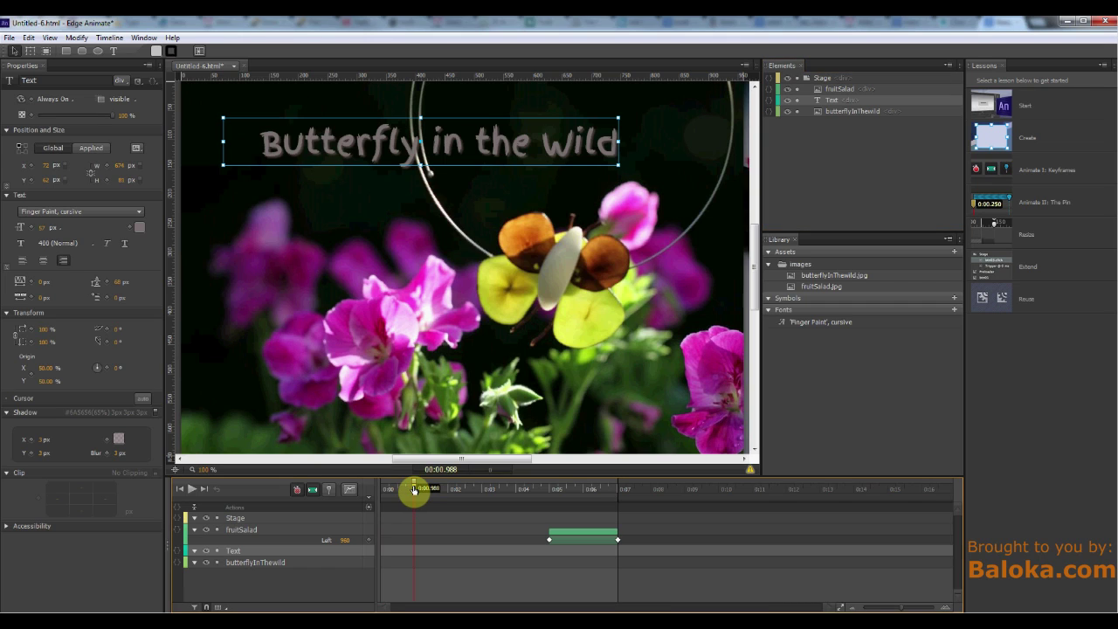
{"action": "left_click_drag", "start_coordinate": [413, 490], "coordinate": [415, 490]}
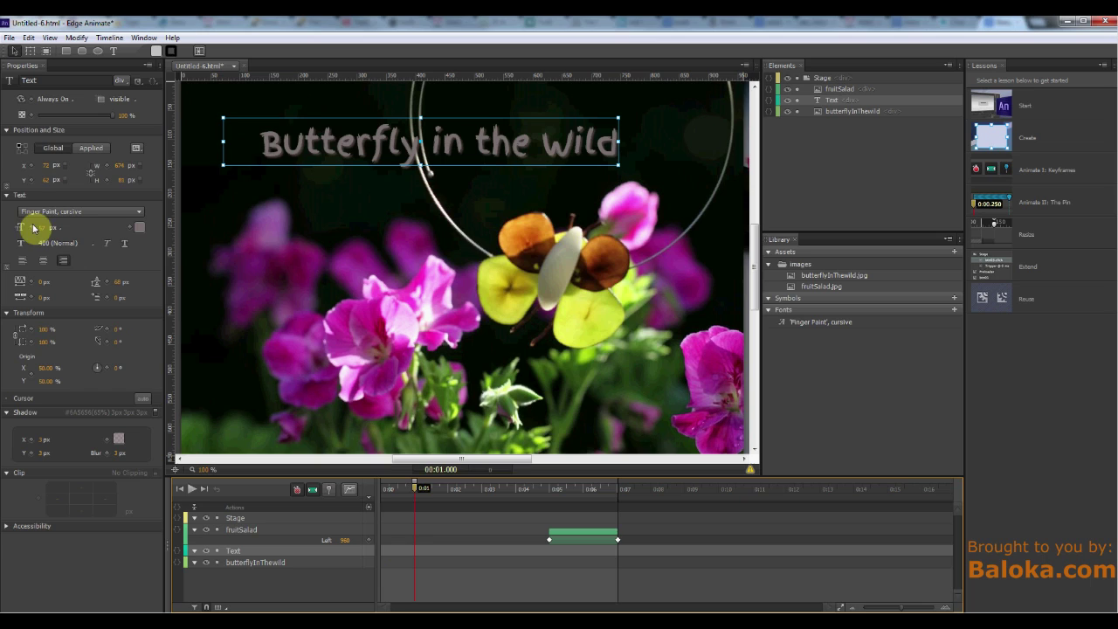
{"action": "left_click", "coordinate": [34, 170]}
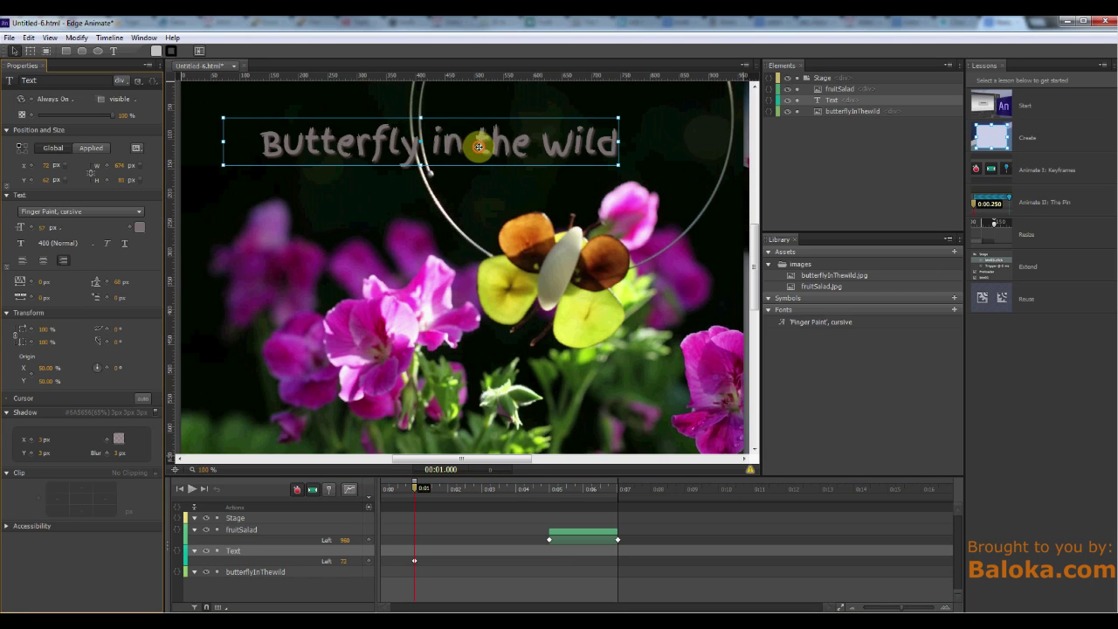
{"action": "left_click_drag", "start_coordinate": [467, 145], "coordinate": [42, 140]}
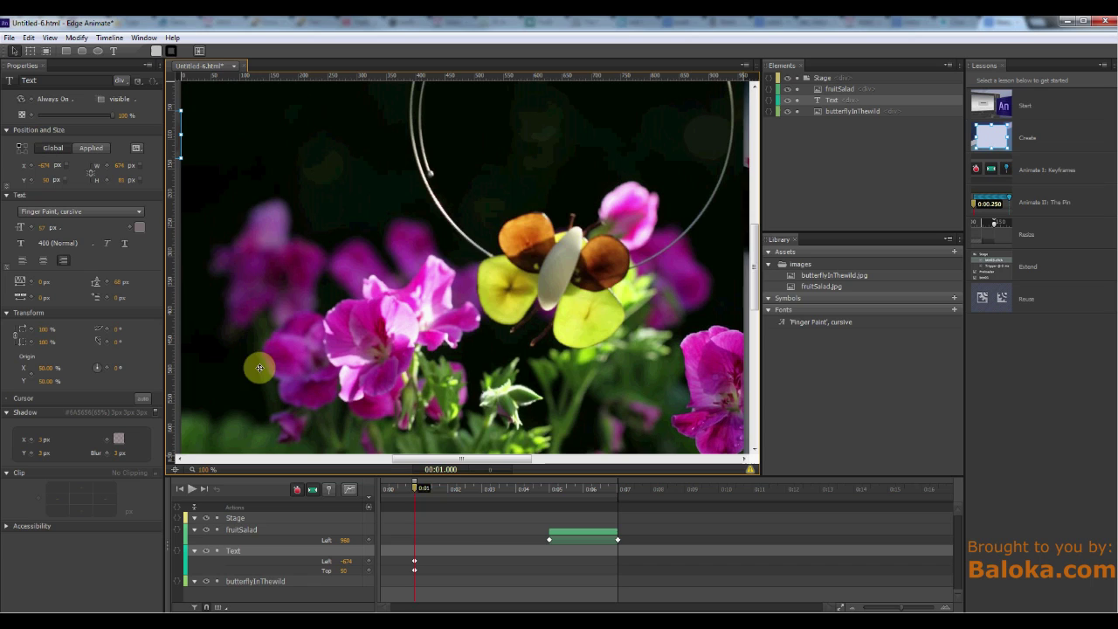
At about 0:02.549, keyframe Left again and bring the headline back to 34 px.
{"action": "left_click", "coordinate": [467, 487]}
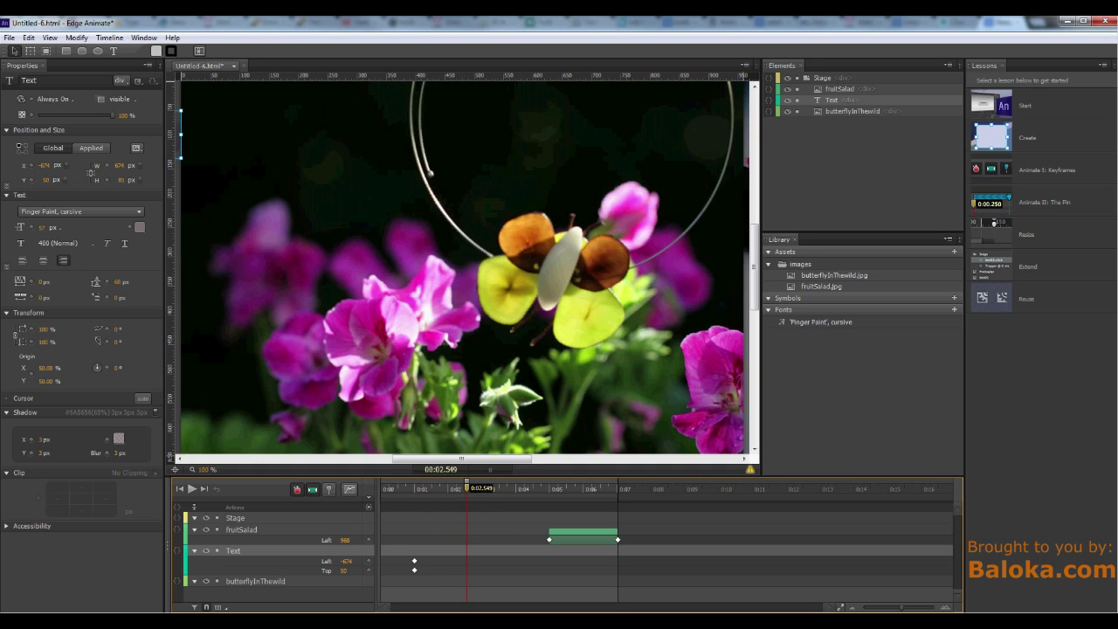
{"action": "left_click", "coordinate": [34, 168]}
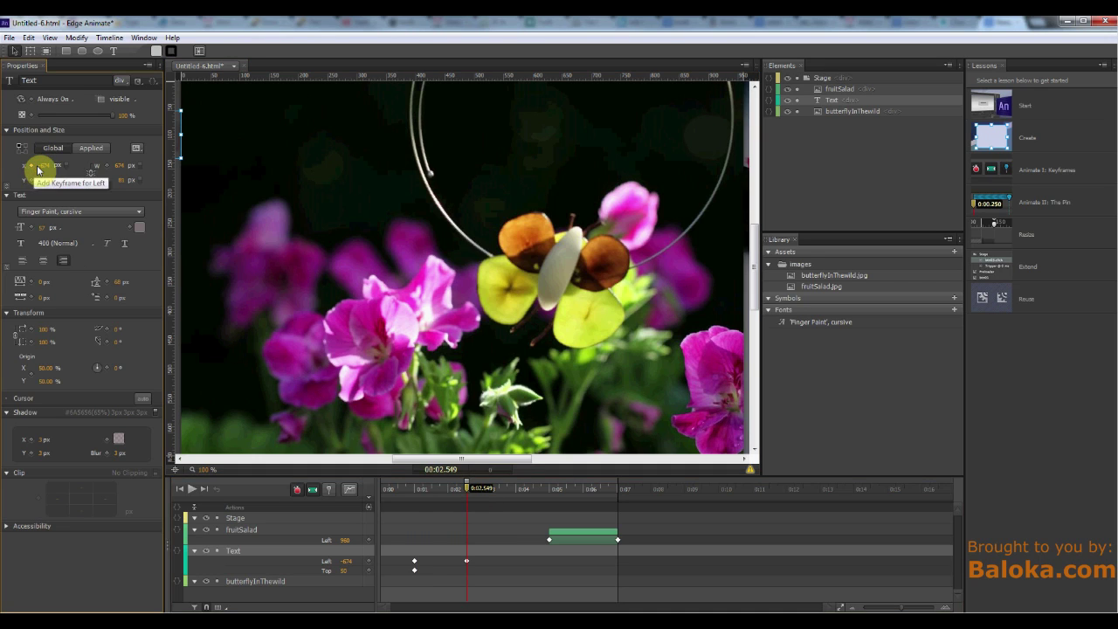
{"action": "left_click_drag", "start_coordinate": [41, 167], "coordinate": [470, 178]}
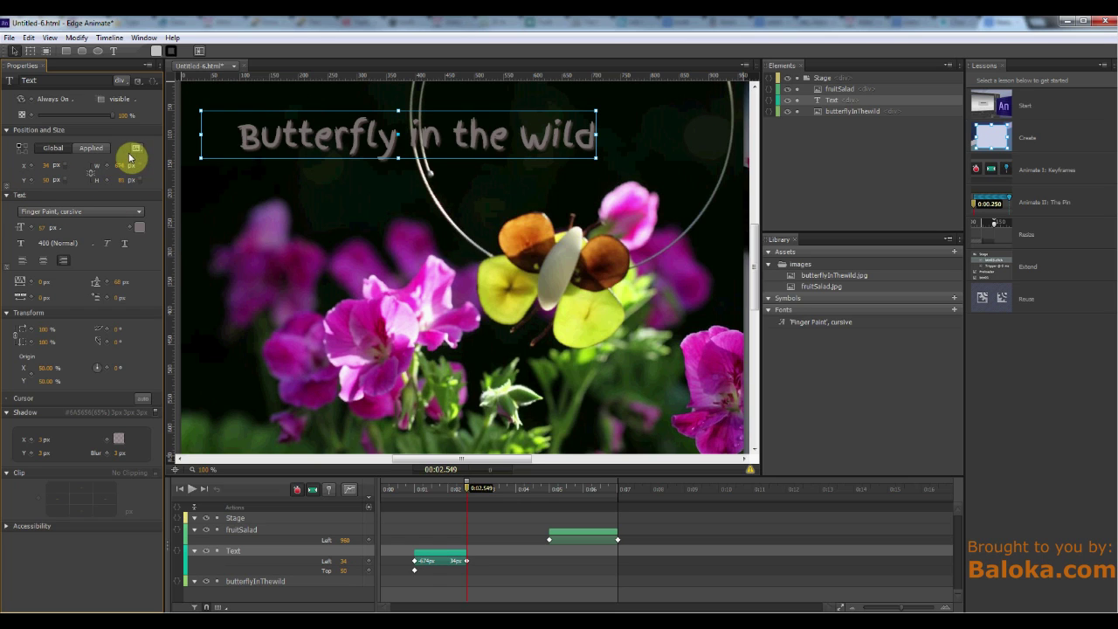
{"action": "left_click", "coordinate": [121, 286]}
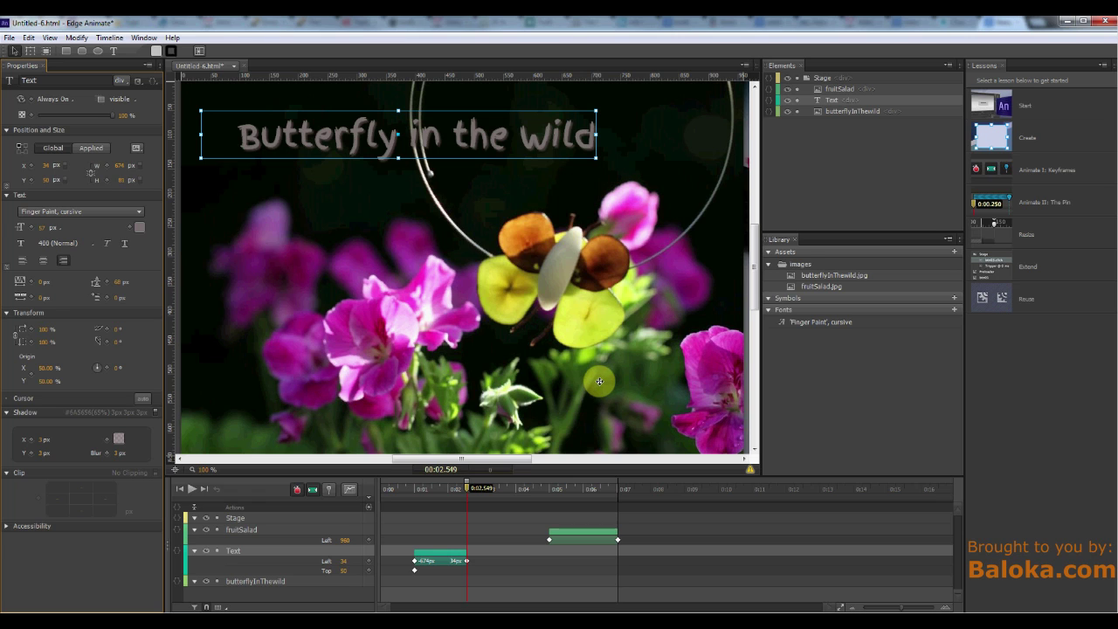
{"action": "key", "text": "ctrl+Return"}
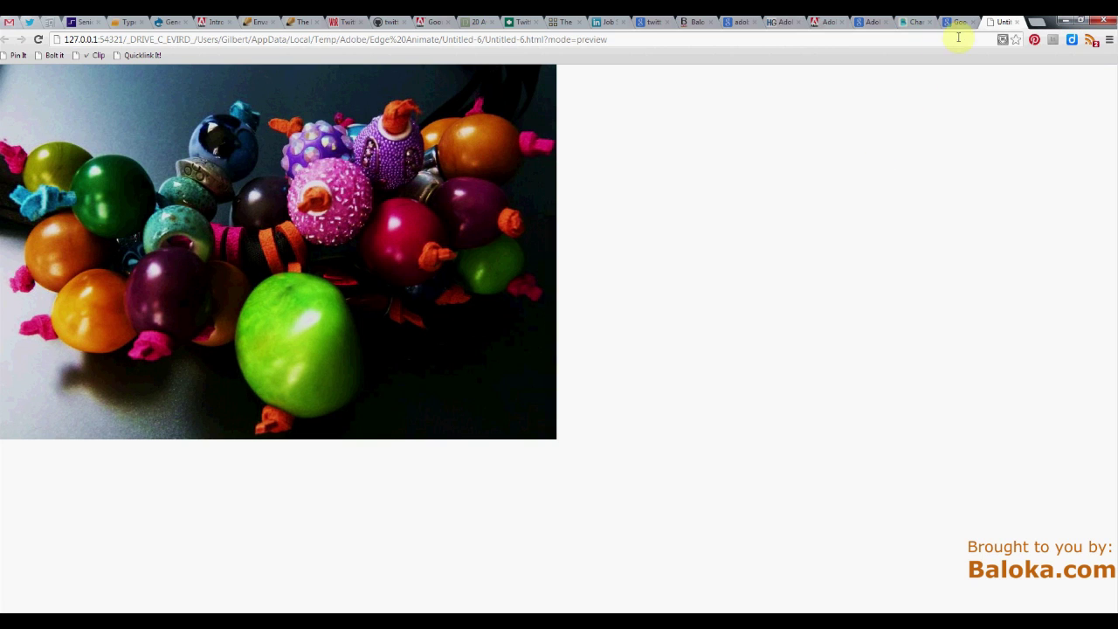
{"action": "key", "text": "ctrl+w"}
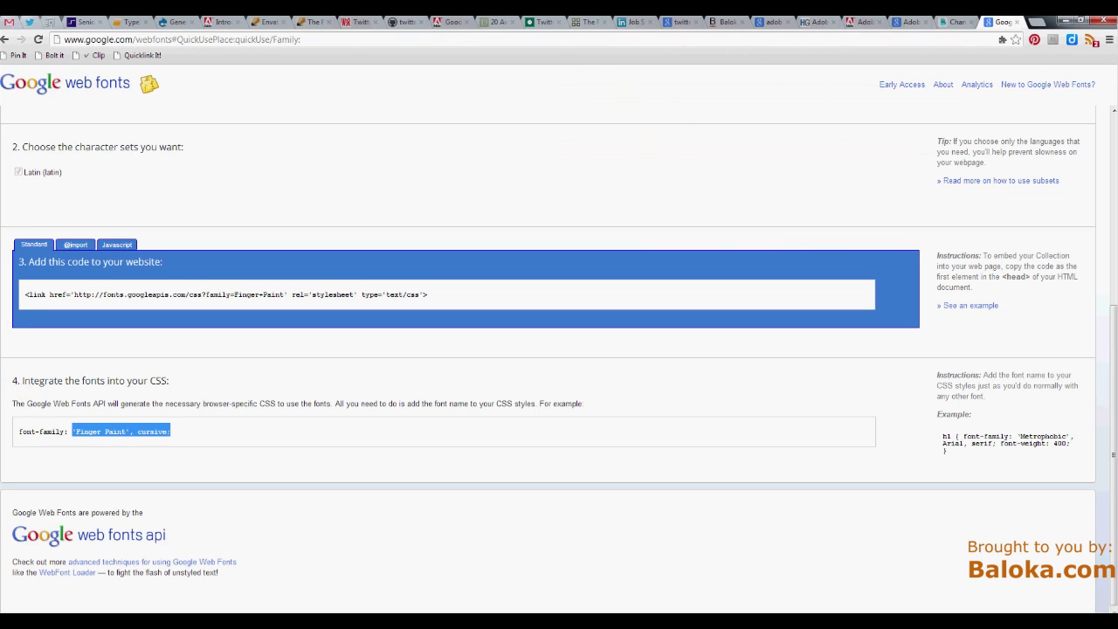
{"action": "key", "text": "alt+Tab"}
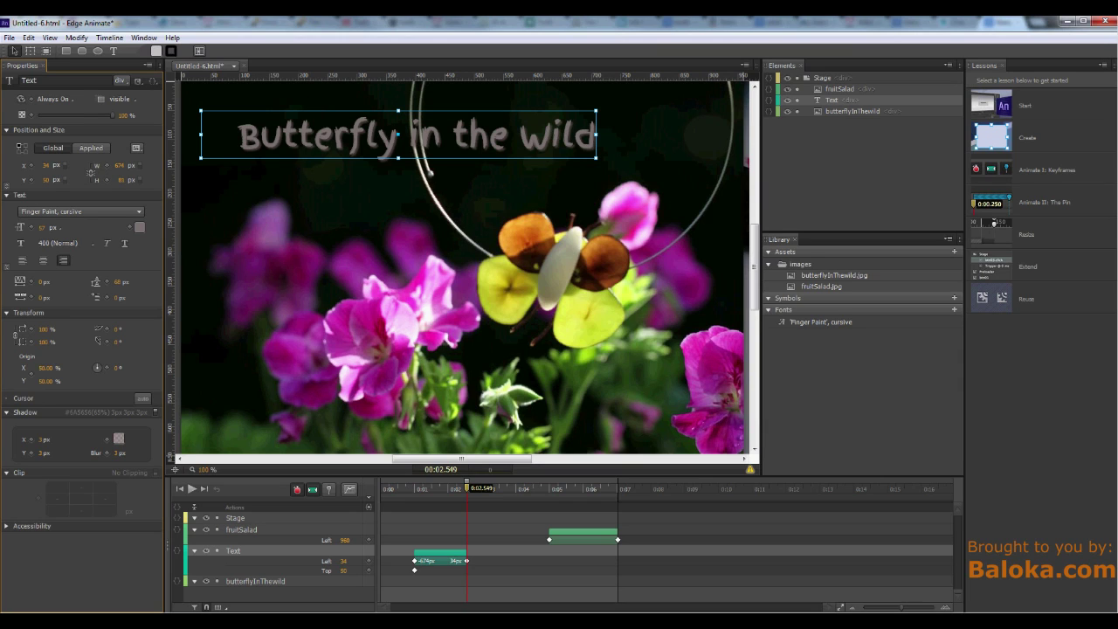
Select the headline's slide-in transition bar on the timeline.
{"action": "left_click", "coordinate": [355, 496]}
{"action": "left_click", "coordinate": [354, 496]}
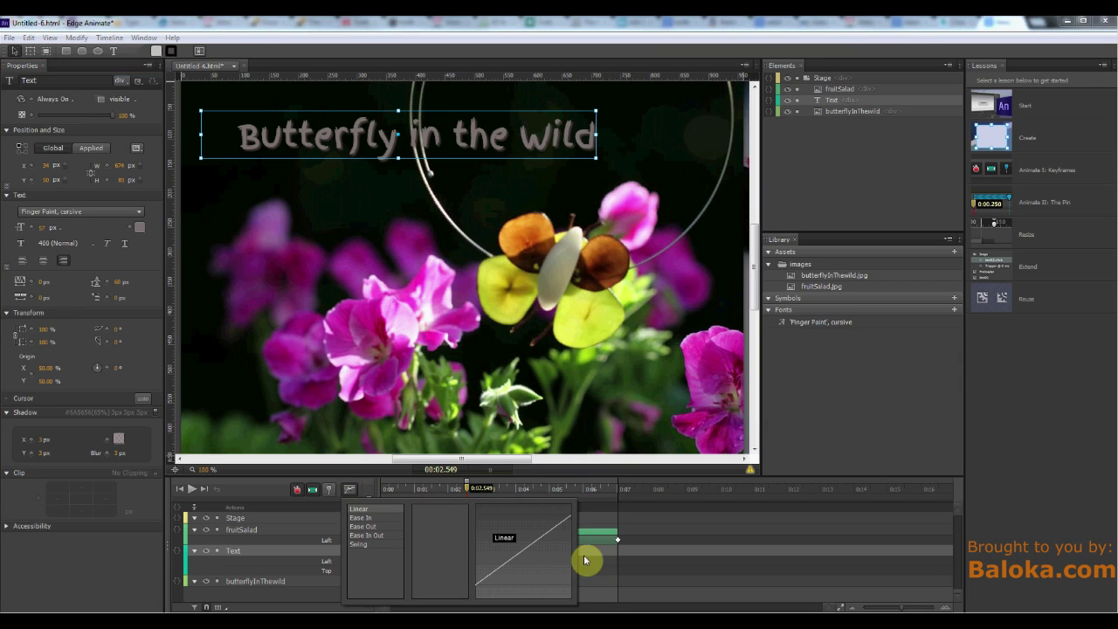
{"action": "left_click", "coordinate": [585, 535]}
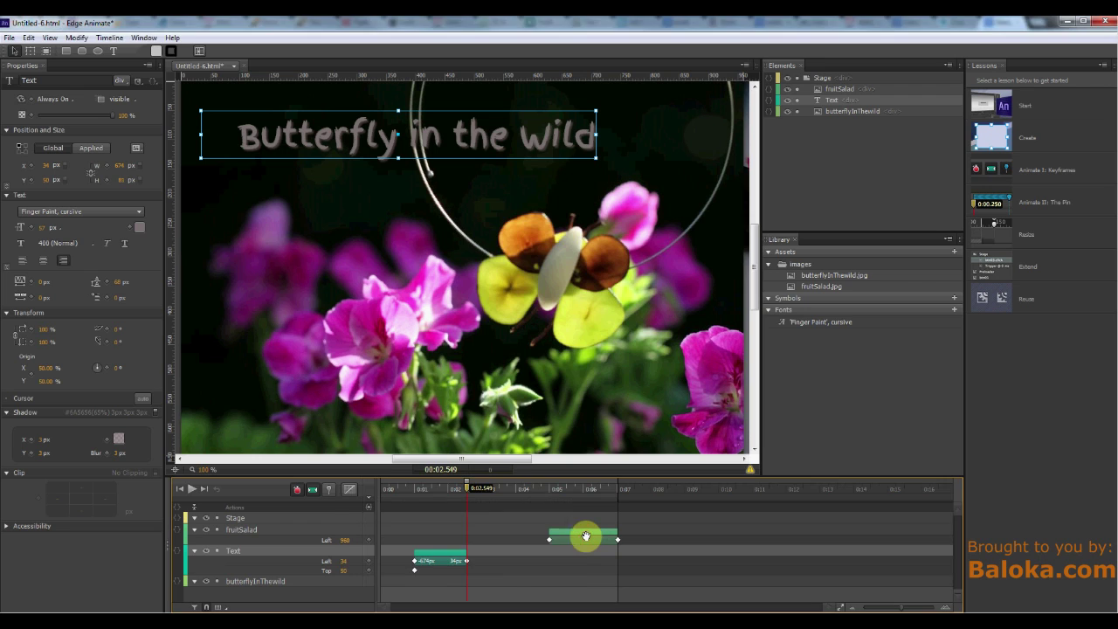
{"action": "left_click", "coordinate": [566, 533]}
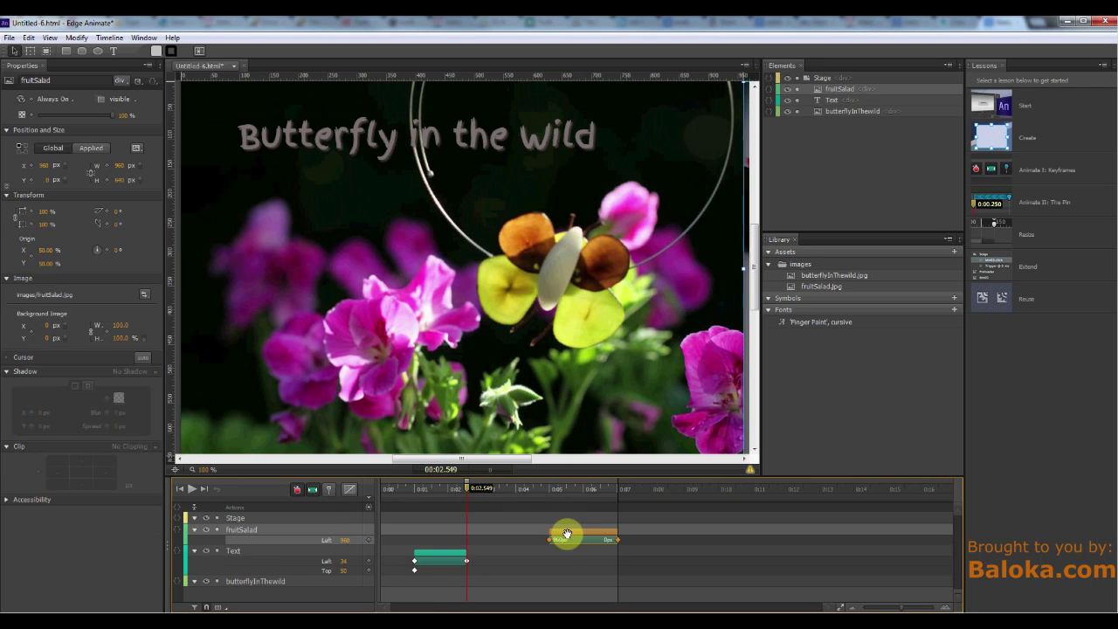
{"action": "left_click", "coordinate": [439, 557]}
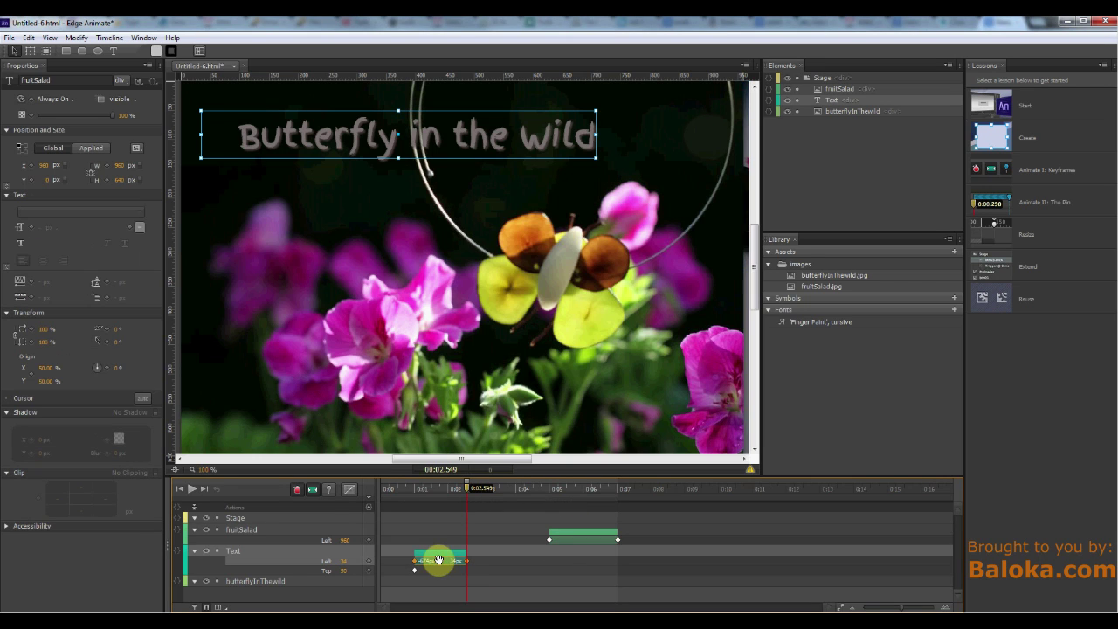
Compare the Quad, Cubic, Quart and Sine ease-out curves, then apply Ease Out Quint.
{"action": "left_click", "coordinate": [353, 496]}
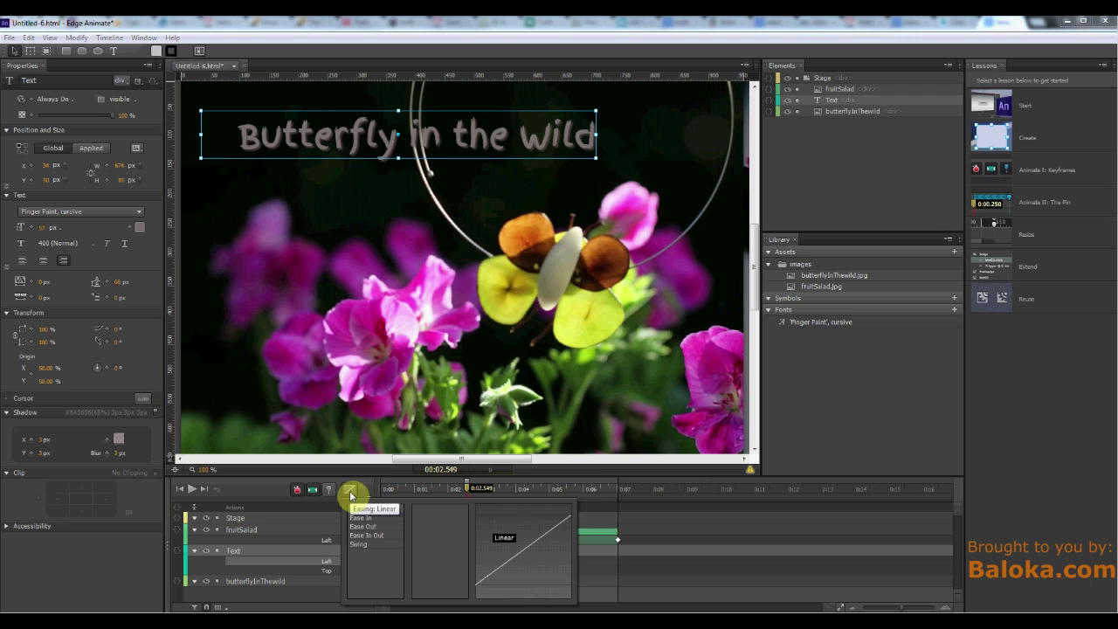
{"action": "left_click", "coordinate": [367, 534]}
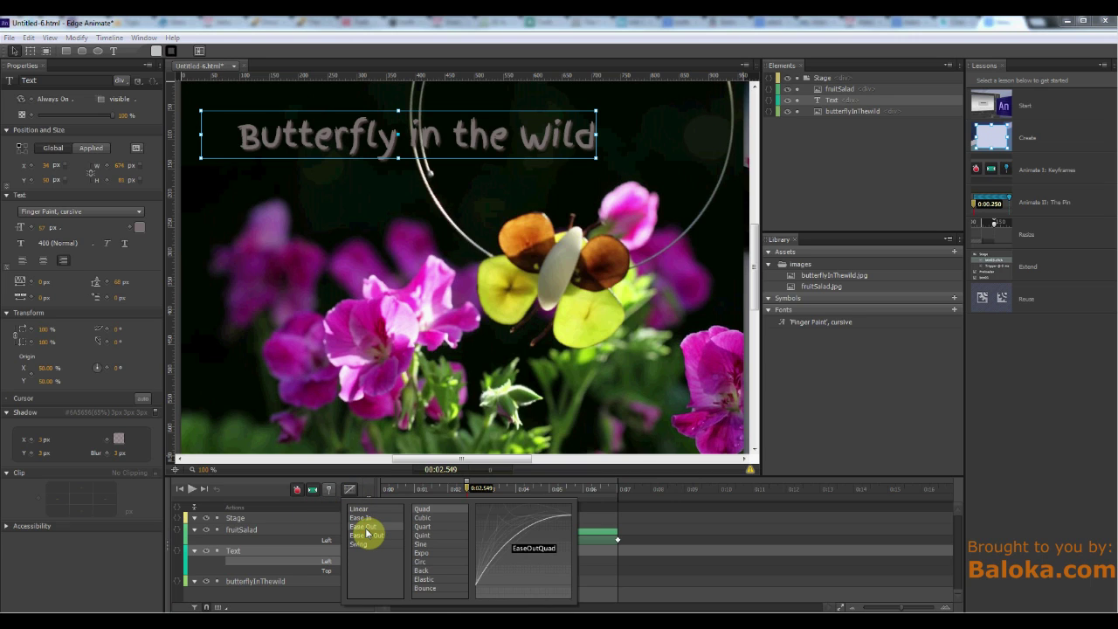
{"action": "left_click", "coordinate": [423, 536]}
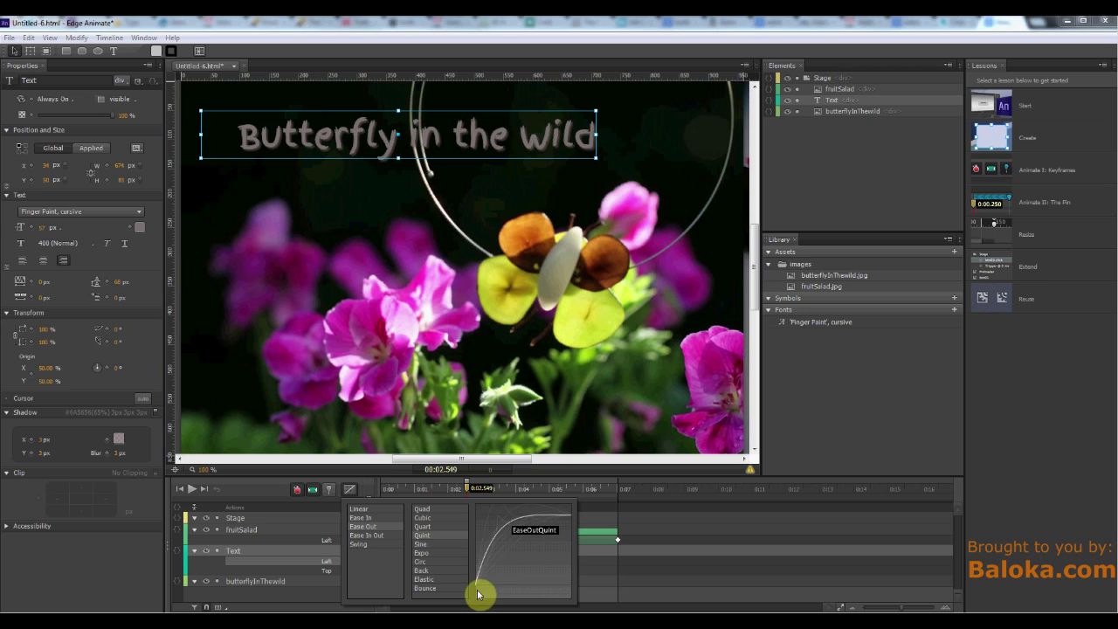
{"action": "left_click", "coordinate": [424, 510]}
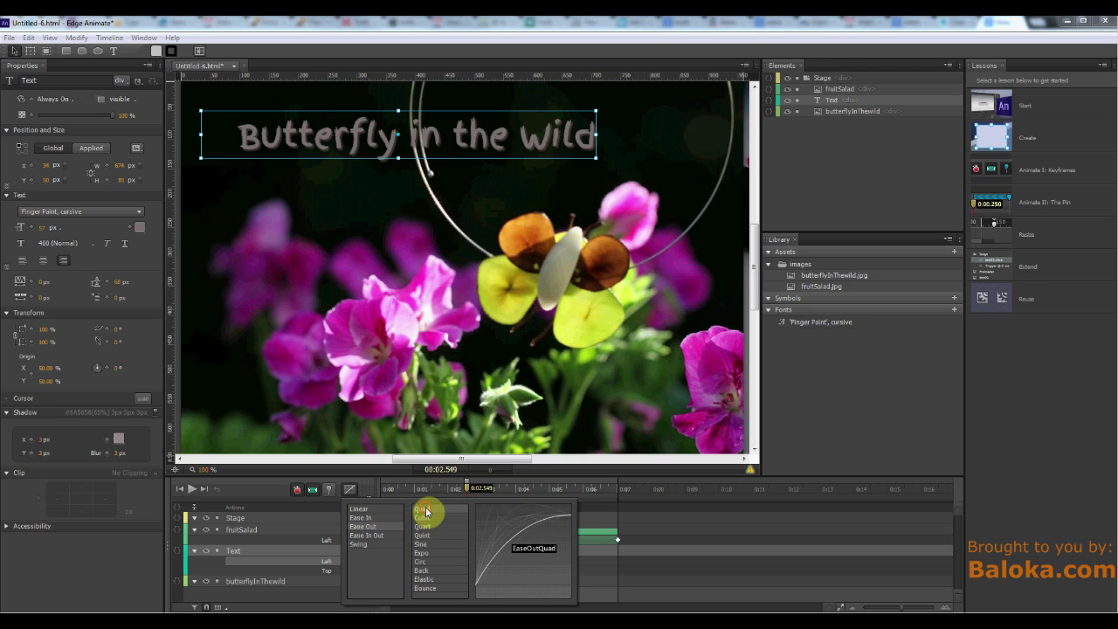
{"action": "left_click", "coordinate": [426, 520]}
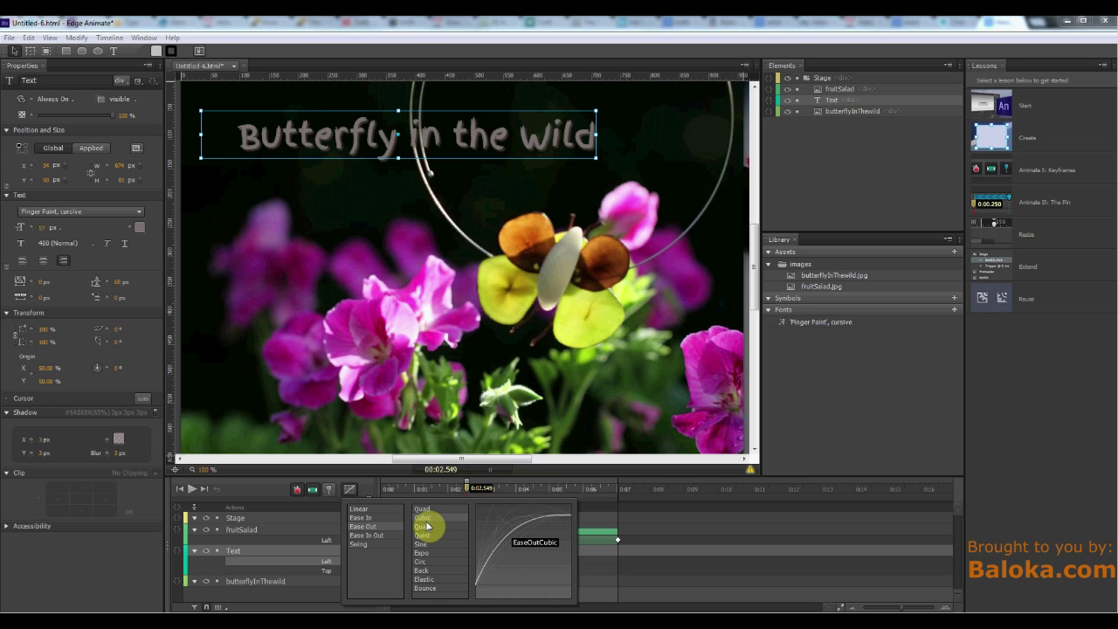
{"action": "left_click", "coordinate": [426, 527]}
{"action": "left_click", "coordinate": [426, 537]}
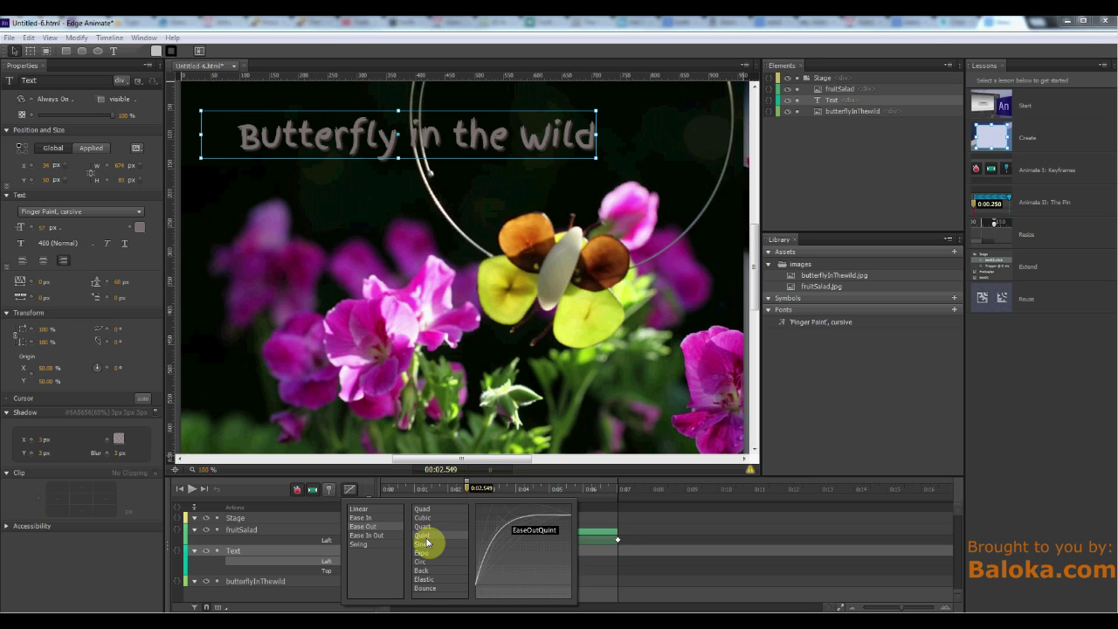
{"action": "left_click", "coordinate": [434, 543]}
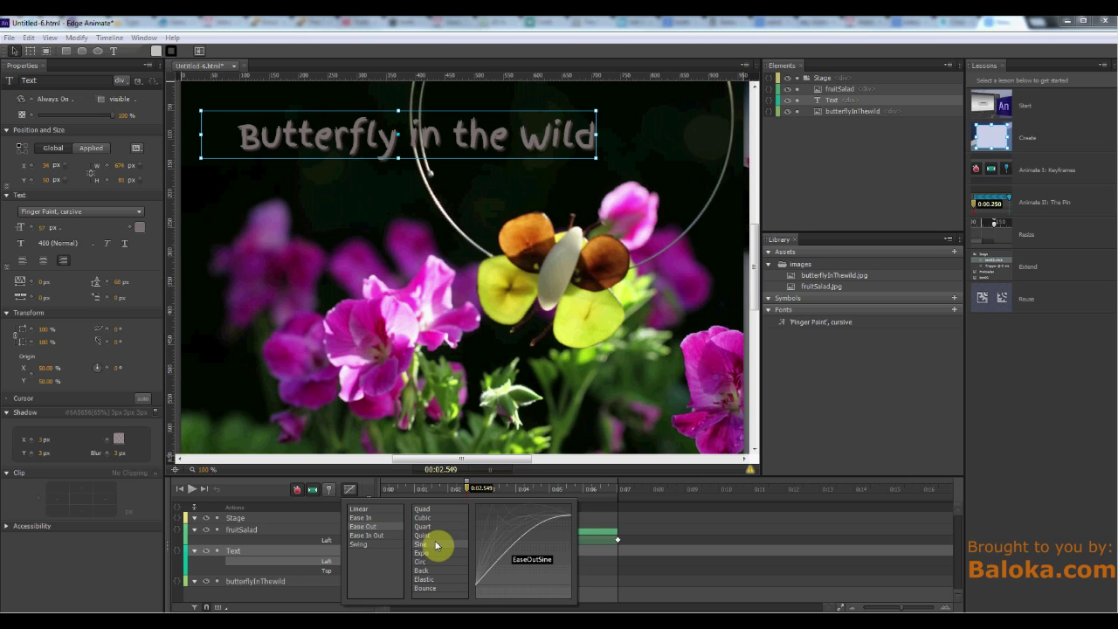
{"action": "left_click", "coordinate": [436, 539]}
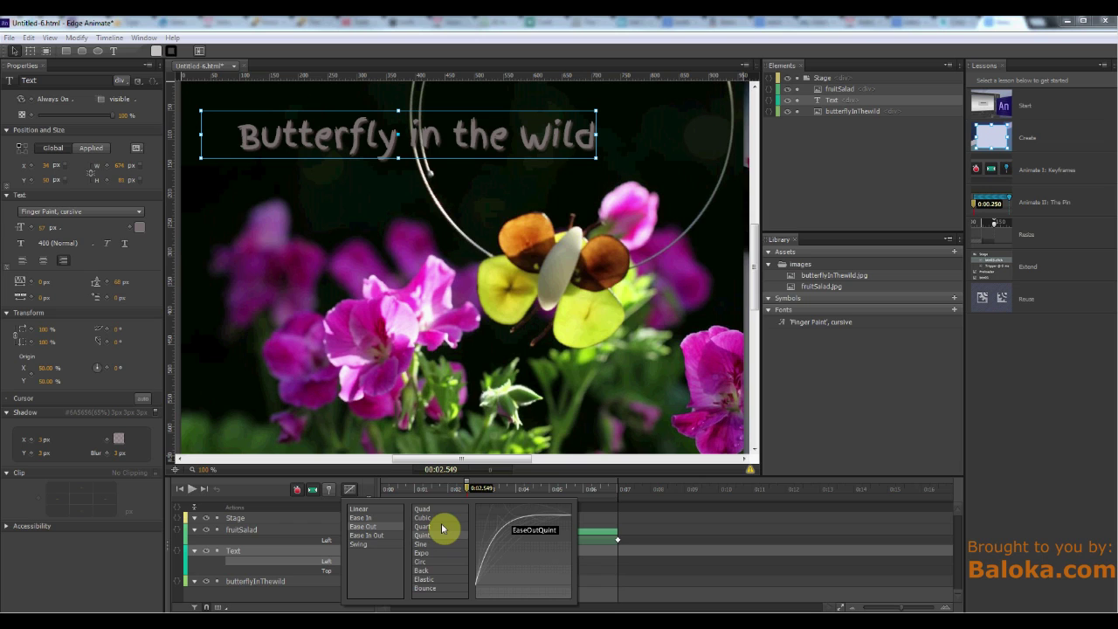
{"action": "left_click", "coordinate": [587, 530]}
{"action": "left_click", "coordinate": [586, 531]}
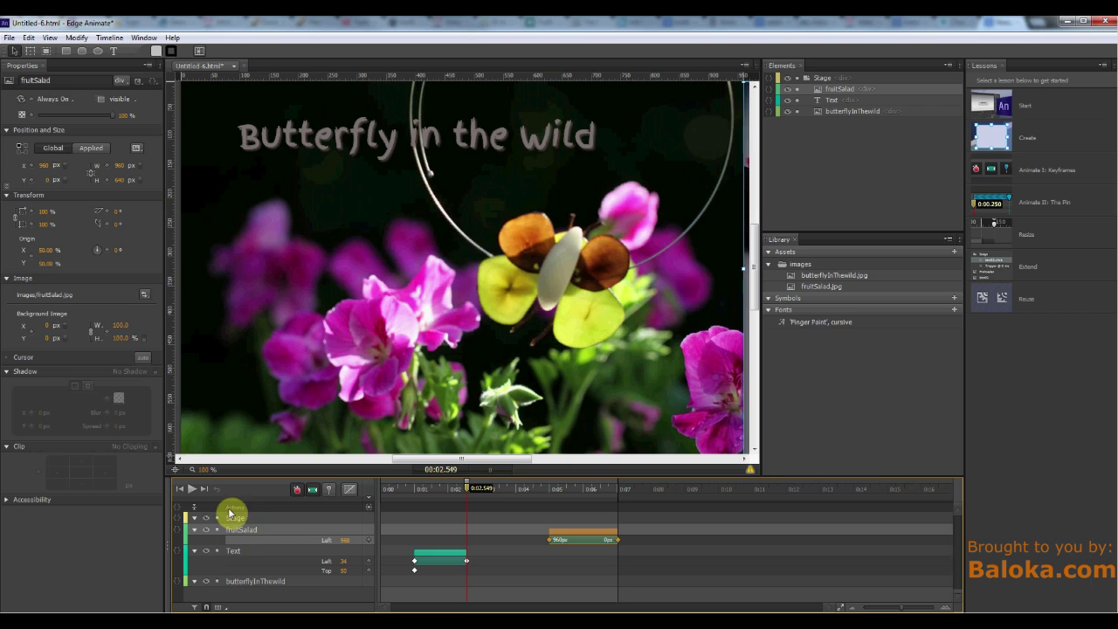
Apply Ease Out Back easing to the fruitSalad slide-in transition.
{"action": "left_click", "coordinate": [349, 496]}
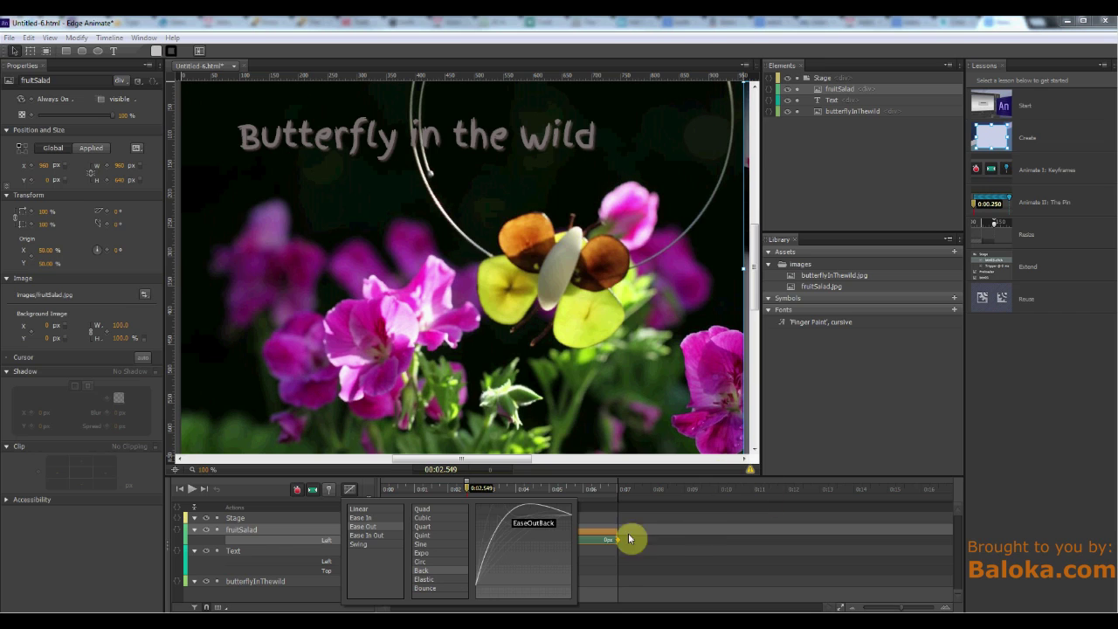
{"action": "left_click", "coordinate": [599, 541]}
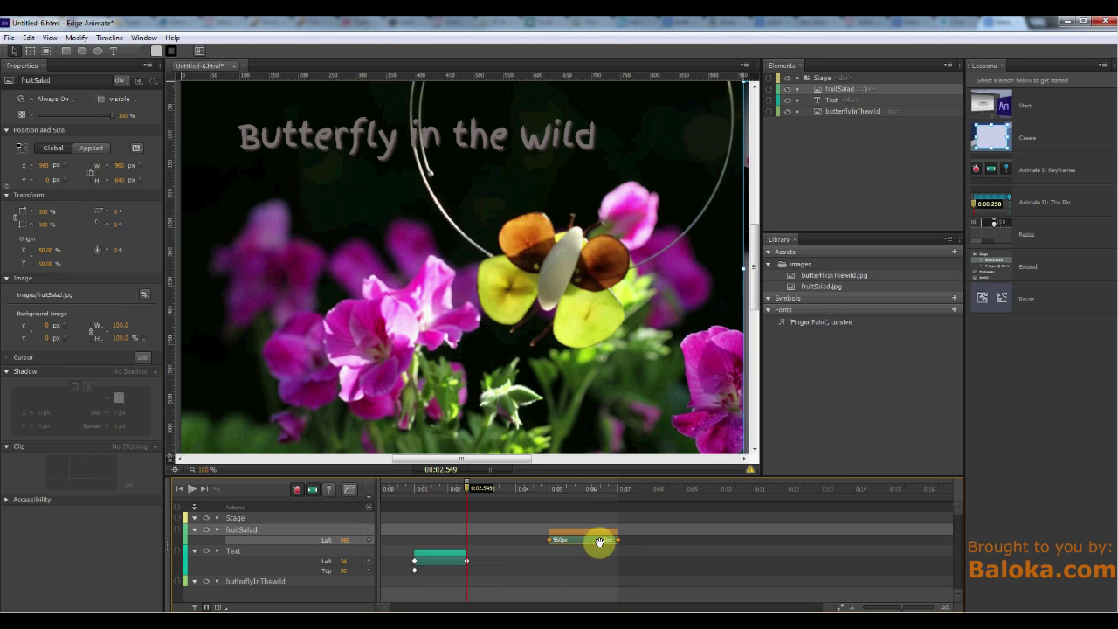
Preview the animation in Chrome with Ctrl+Enter, then close the preview tab.
{"action": "key", "text": "ctrl+Return"}
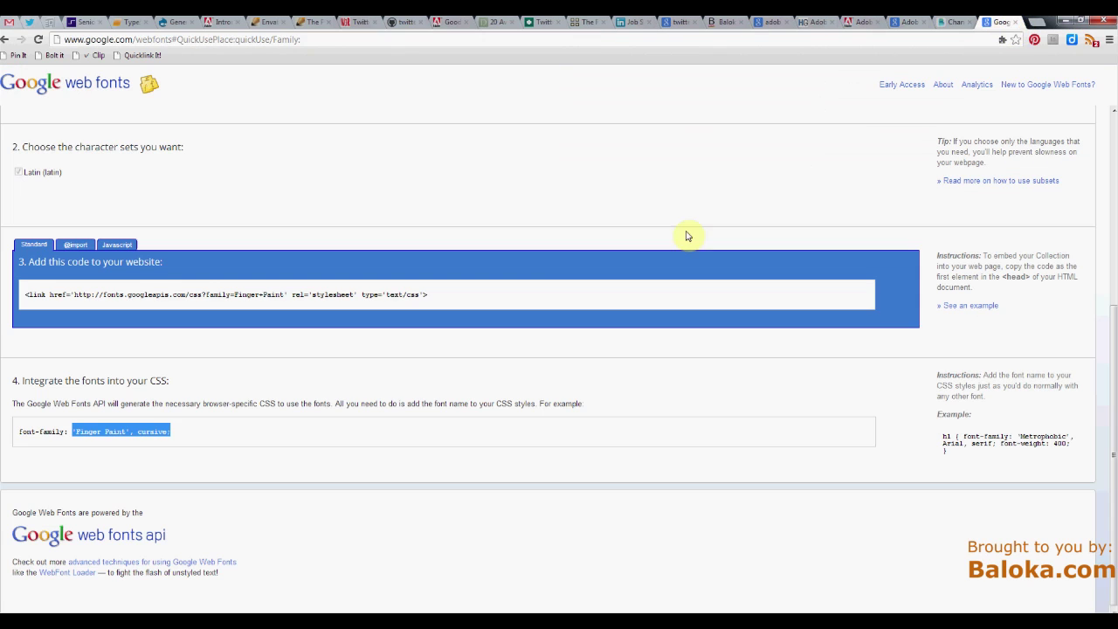
{"action": "left_click", "coordinate": [1016, 23]}
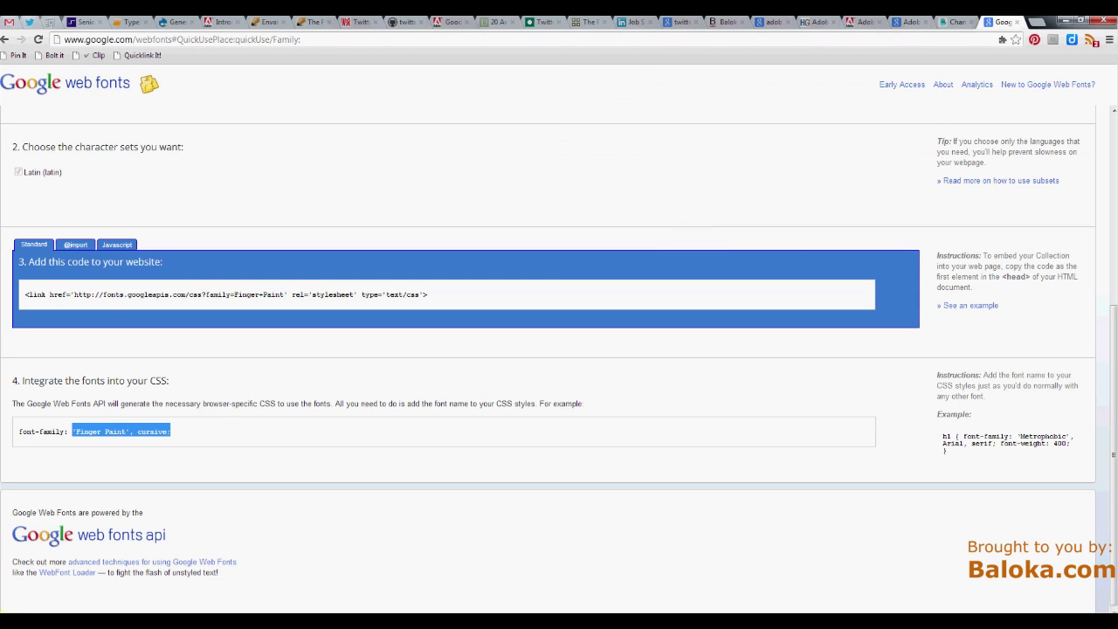